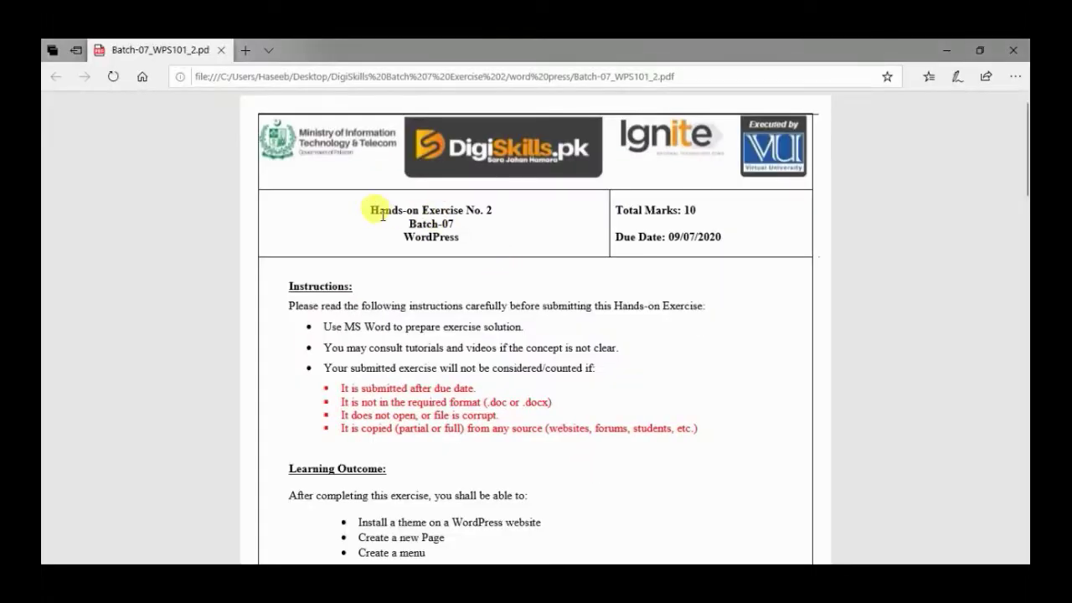
Review the exercise PDF's title, WordPress header, total marks and 09/07/2020 due date
{"action": "left_click_drag", "start_coordinate": [370, 208], "coordinate": [492, 211]}
{"action": "left_click", "coordinate": [508, 308]}
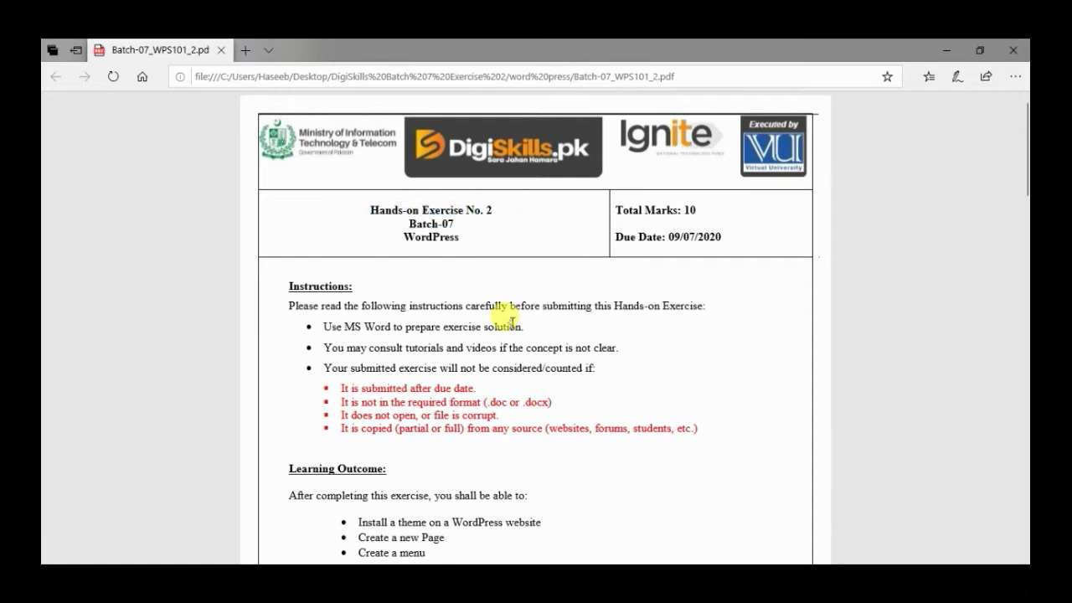
{"action": "left_click", "coordinate": [471, 236]}
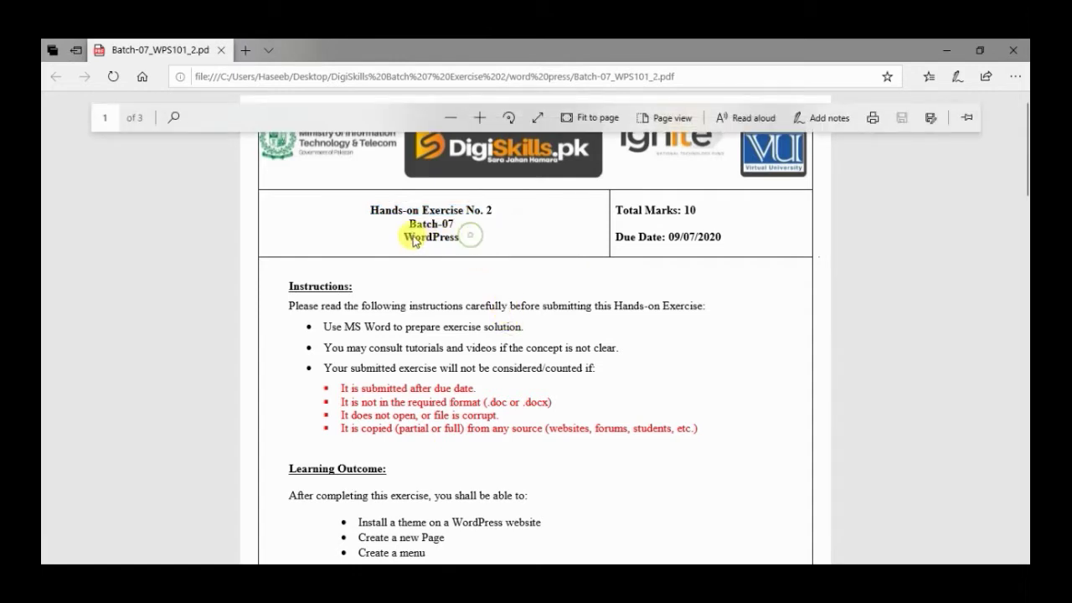
{"action": "left_click_drag", "start_coordinate": [399, 240], "coordinate": [479, 235]}
{"action": "left_click", "coordinate": [577, 427]}
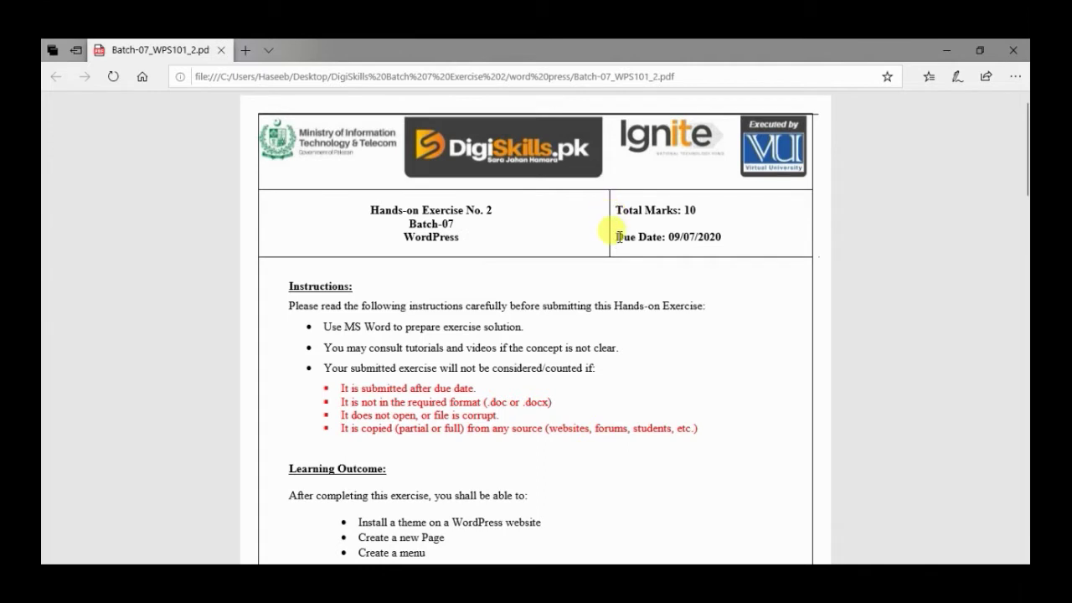
{"action": "left_click_drag", "start_coordinate": [617, 237], "coordinate": [717, 224]}
{"action": "left_click", "coordinate": [718, 332]}
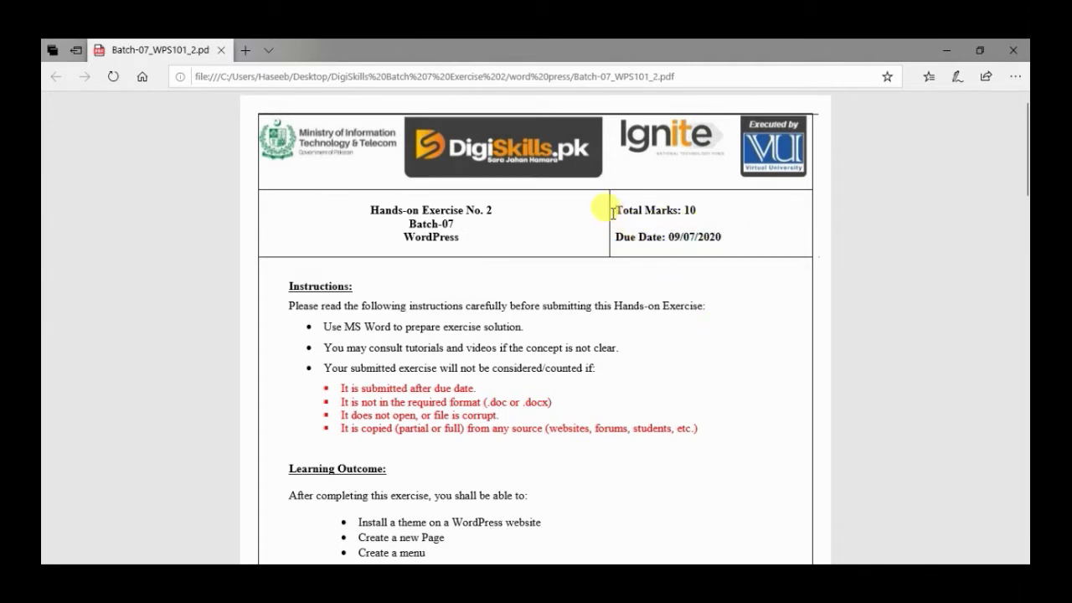
{"action": "left_click_drag", "start_coordinate": [612, 212], "coordinate": [723, 354]}
{"action": "left_click", "coordinate": [720, 354]}
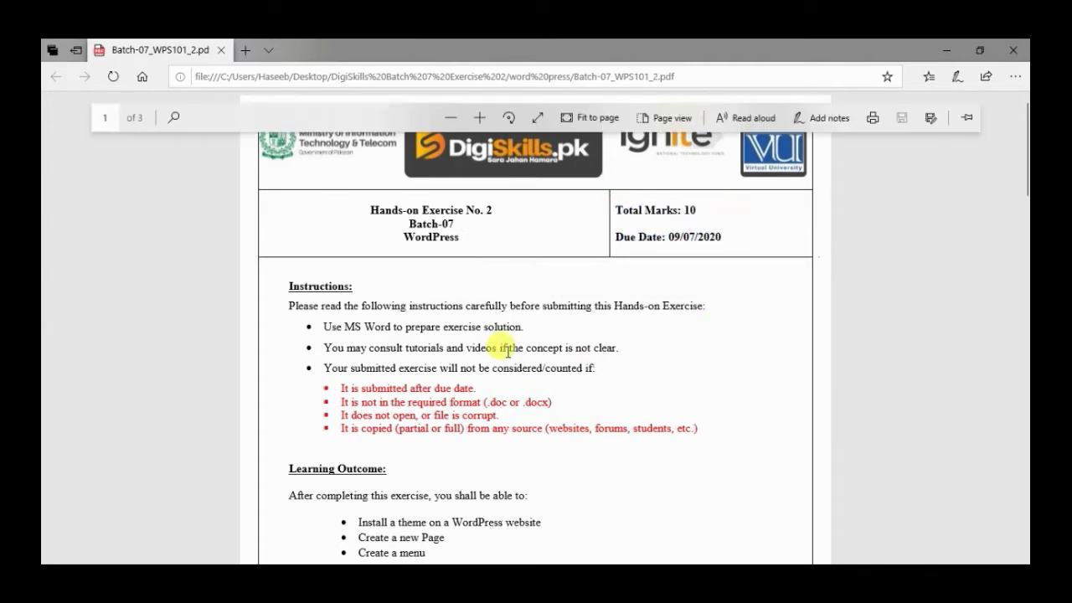
{"action": "scroll", "coordinate": [1026, 144], "scroll_direction": "down", "scroll_amount": 2}
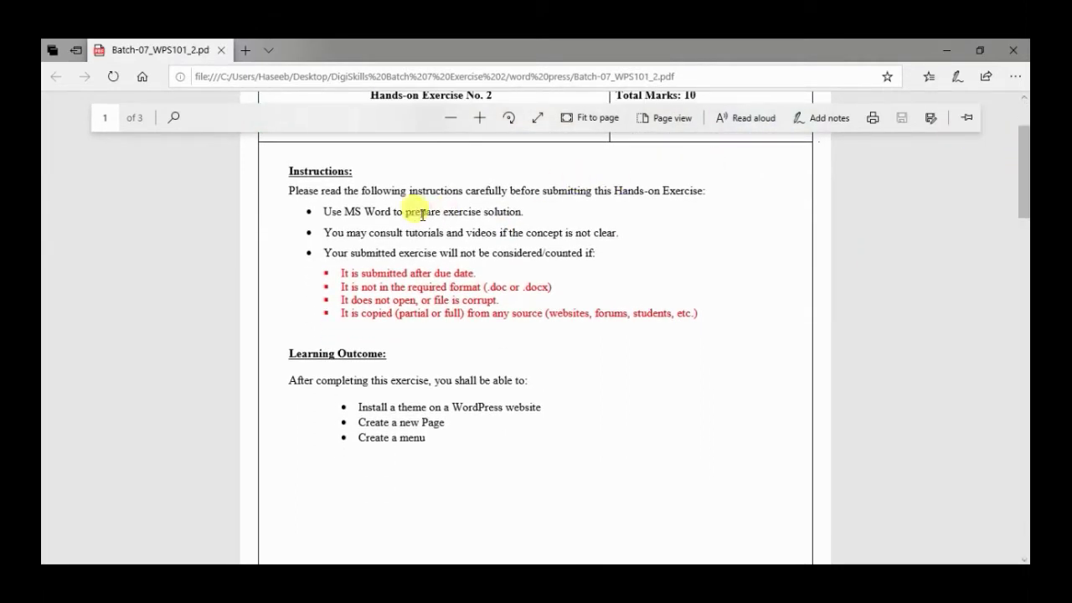
Read the exercise instructions and outcomes on the theme, a new Page and creating a menu
{"action": "left_click_drag", "start_coordinate": [354, 212], "coordinate": [395, 212]}
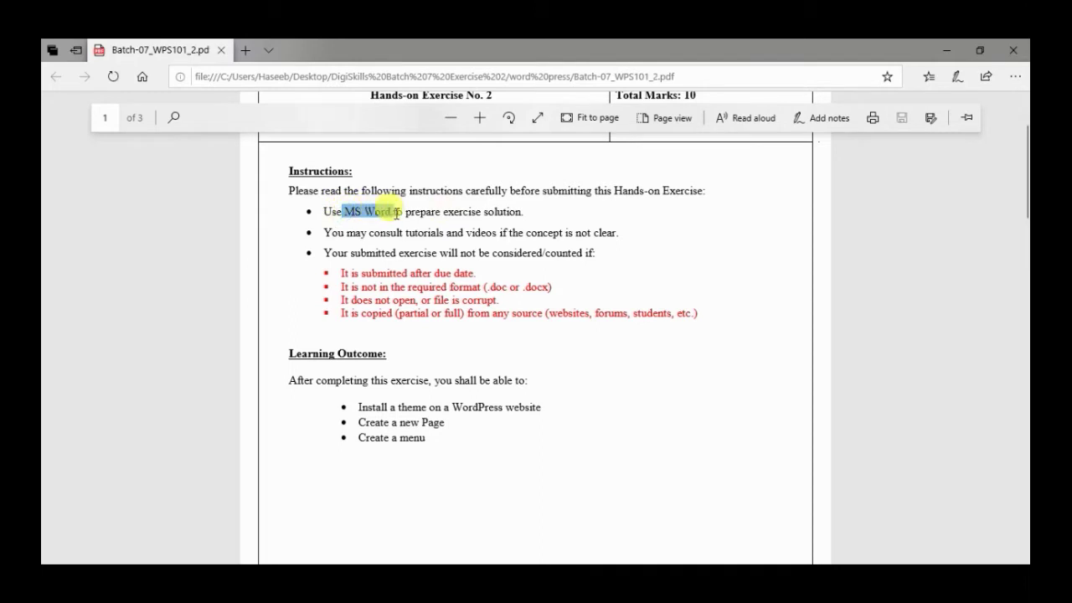
{"action": "left_click", "coordinate": [445, 363]}
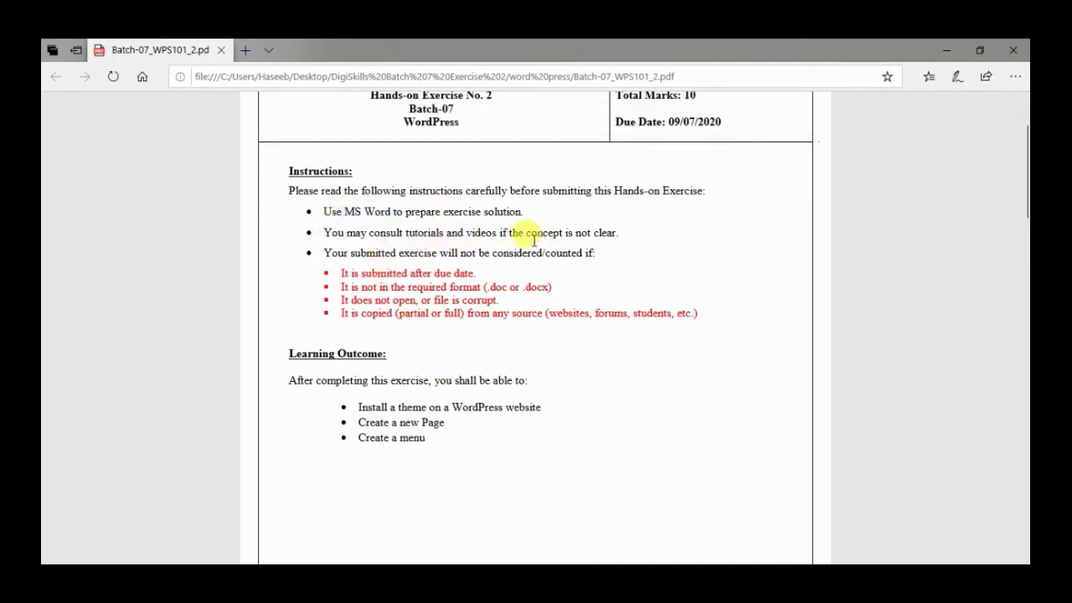
{"action": "left_click_drag", "start_coordinate": [371, 232], "coordinate": [444, 233]}
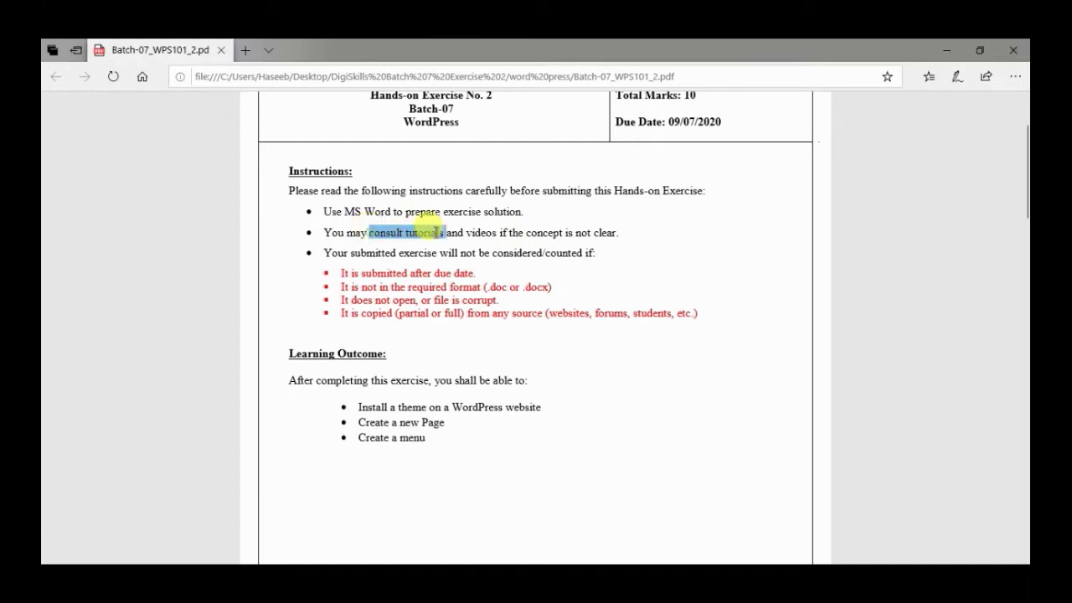
{"action": "left_click", "coordinate": [444, 347]}
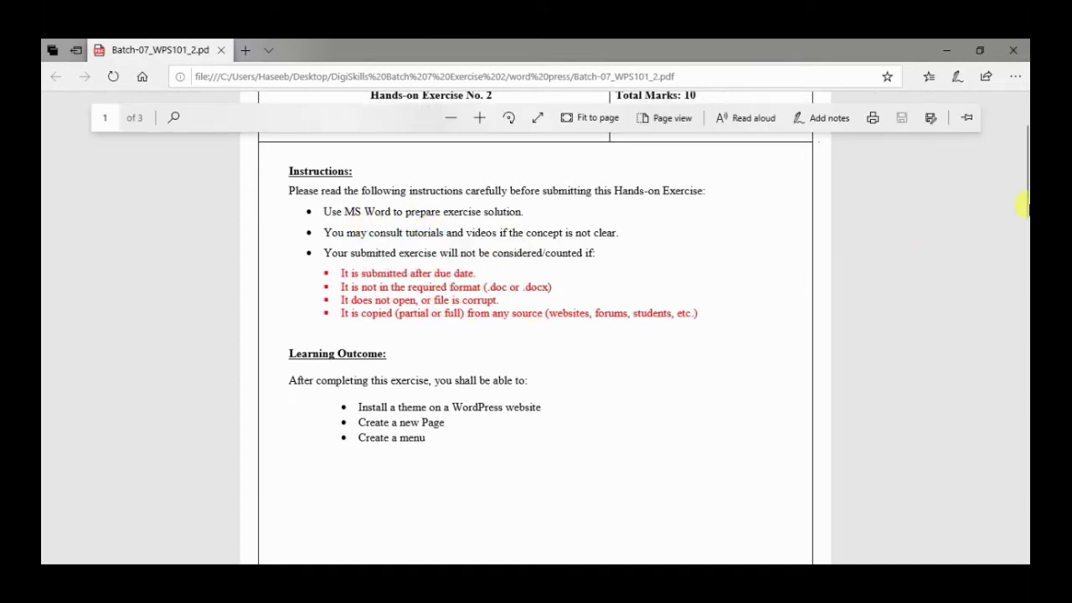
{"action": "scroll", "coordinate": [1022, 210], "scroll_direction": "down", "scroll_amount": 2}
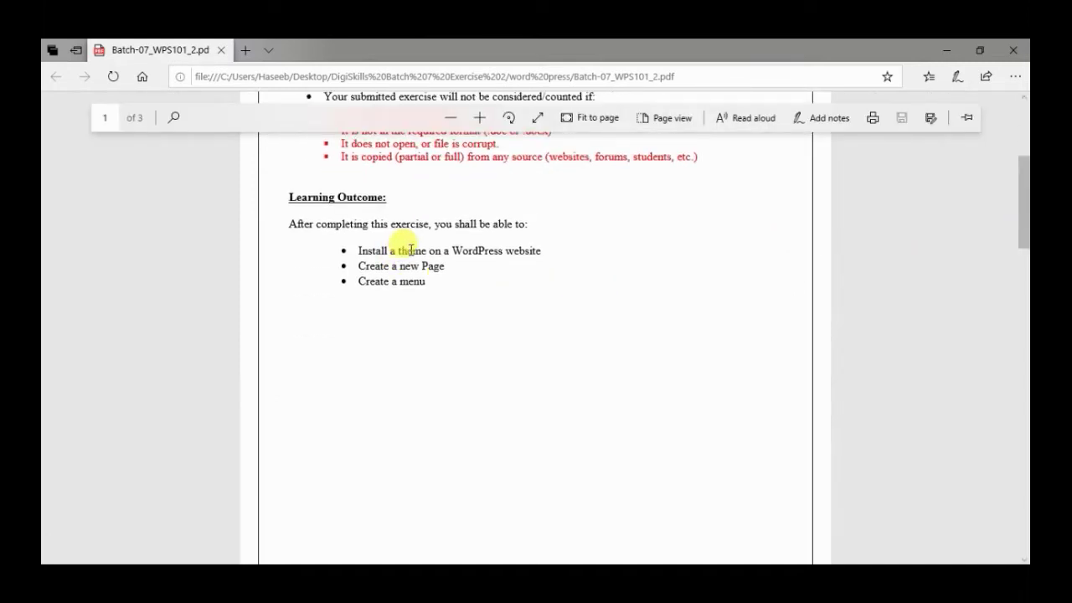
{"action": "double_click", "coordinate": [410, 251]}
{"action": "left_click", "coordinate": [426, 325]}
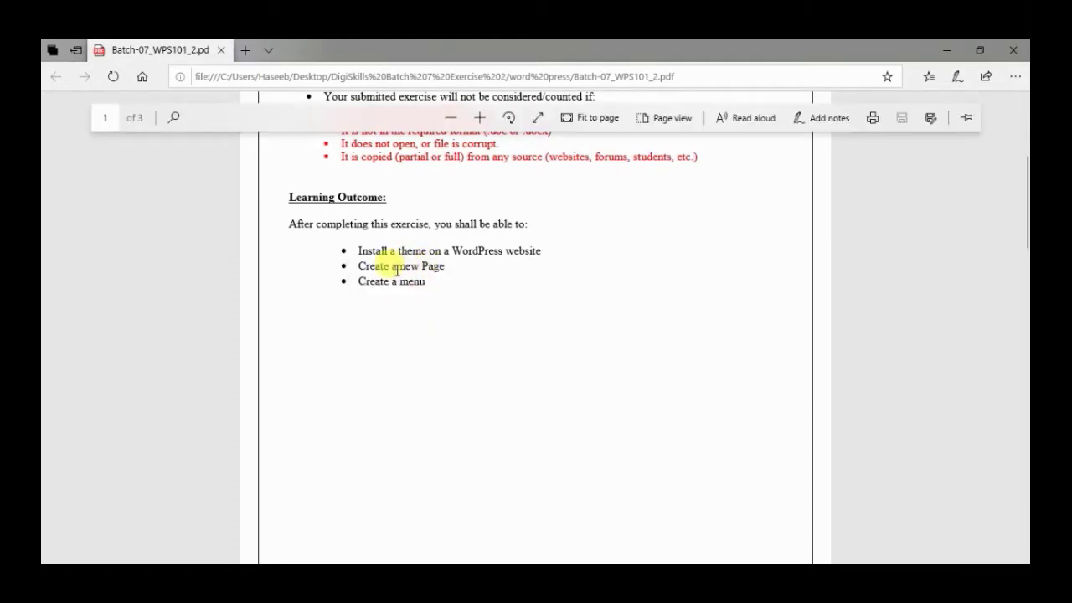
{"action": "left_click_drag", "start_coordinate": [412, 266], "coordinate": [445, 267]}
{"action": "left_click", "coordinate": [445, 385]}
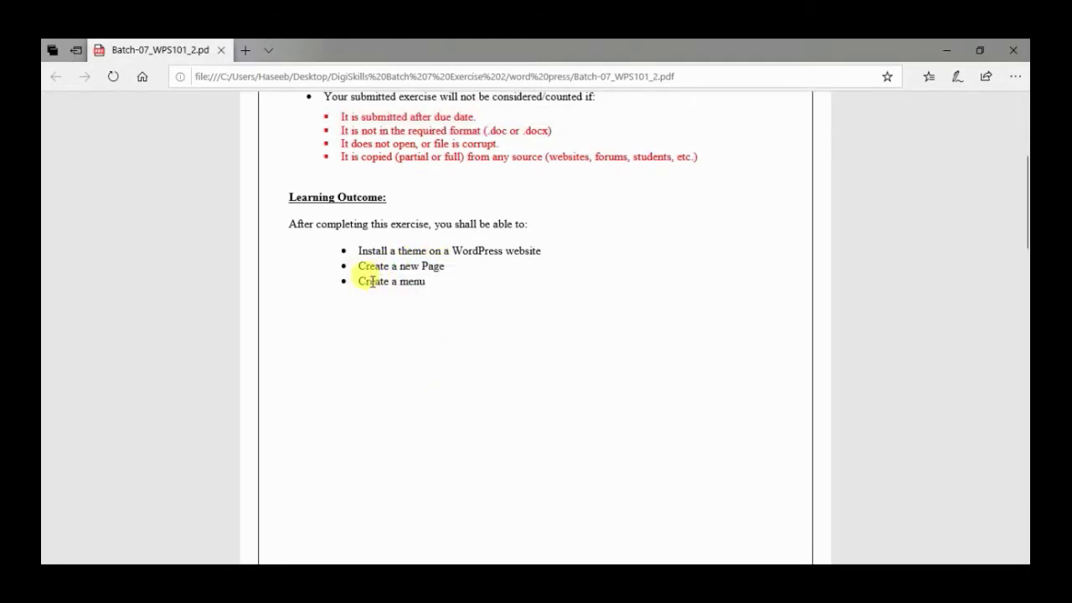
{"action": "left_click_drag", "start_coordinate": [359, 282], "coordinate": [425, 282]}
{"action": "left_click", "coordinate": [469, 412]}
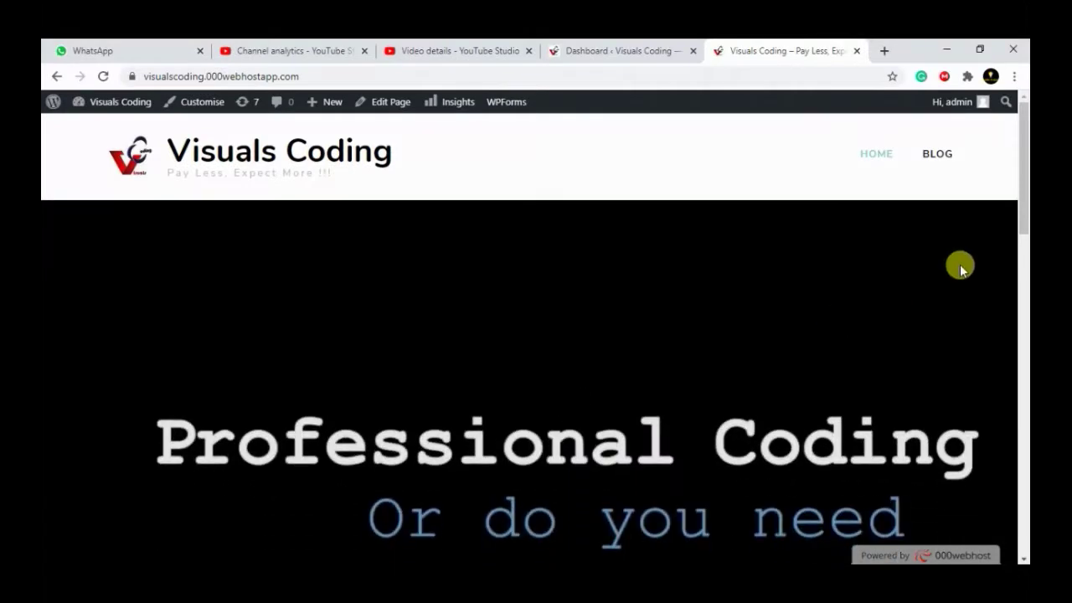
Start a new page from Pages > Add New on the Visuals Coding dashboard
{"action": "mouse_move", "coordinate": [1023, 201]}
{"action": "left_mouse_down"}
{"action": "mouse_move", "coordinate": [1023, 549]}
{"action": "mouse_move", "coordinate": [1012, 188]}
{"action": "left_mouse_up"}
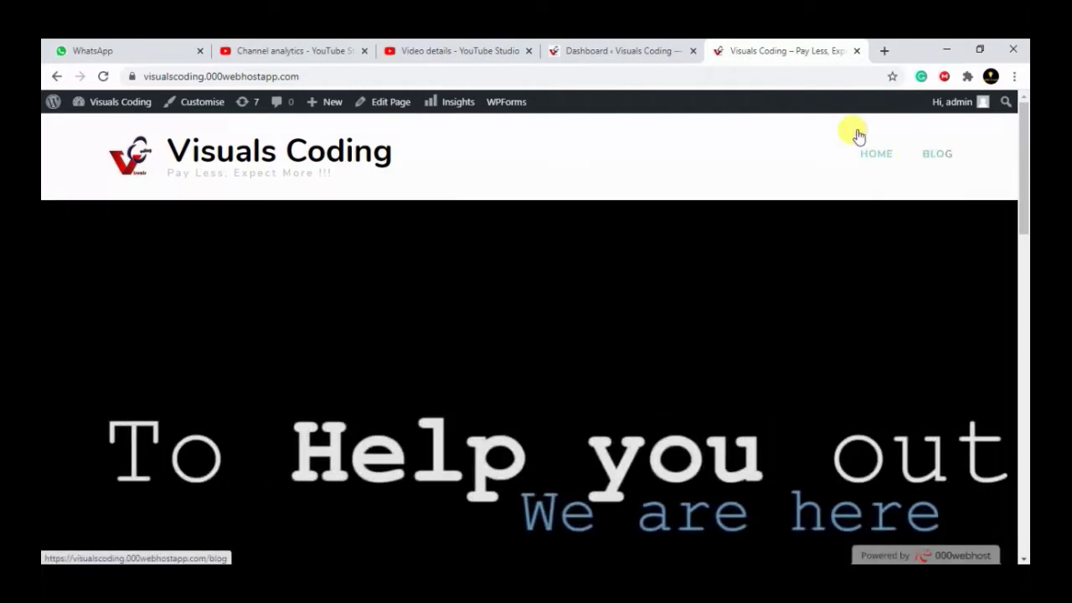
{"action": "left_click", "coordinate": [582, 46]}
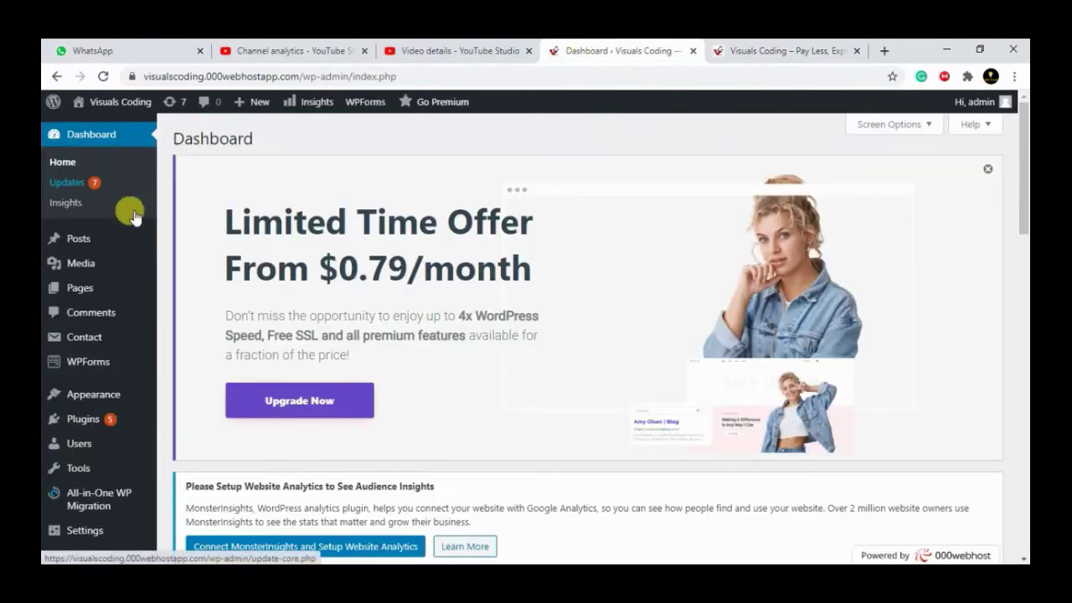
{"action": "mouse_move", "coordinate": [80, 290]}
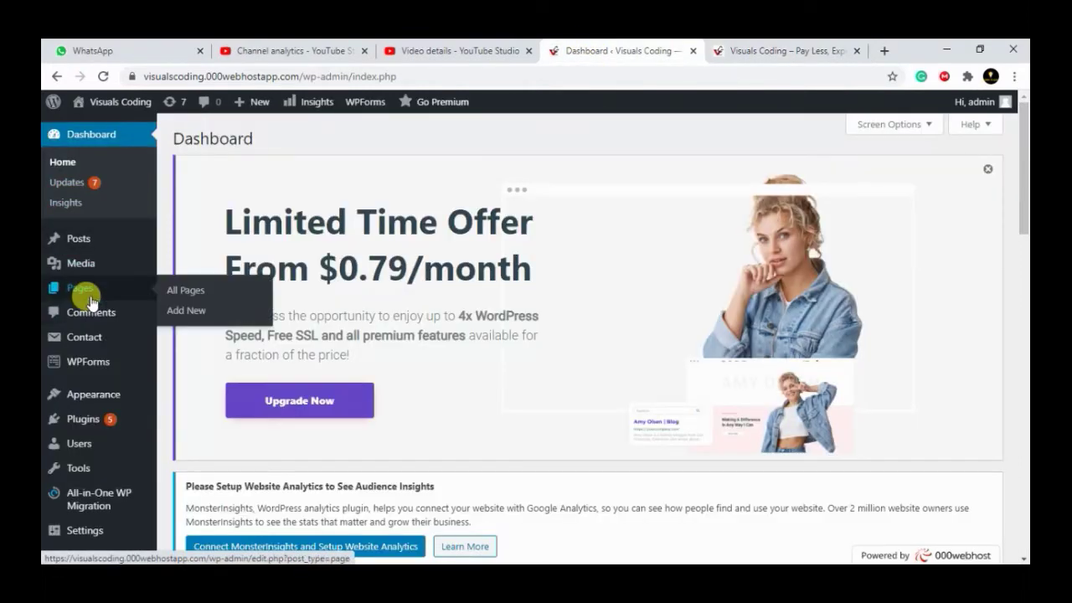
{"action": "left_click", "coordinate": [189, 311]}
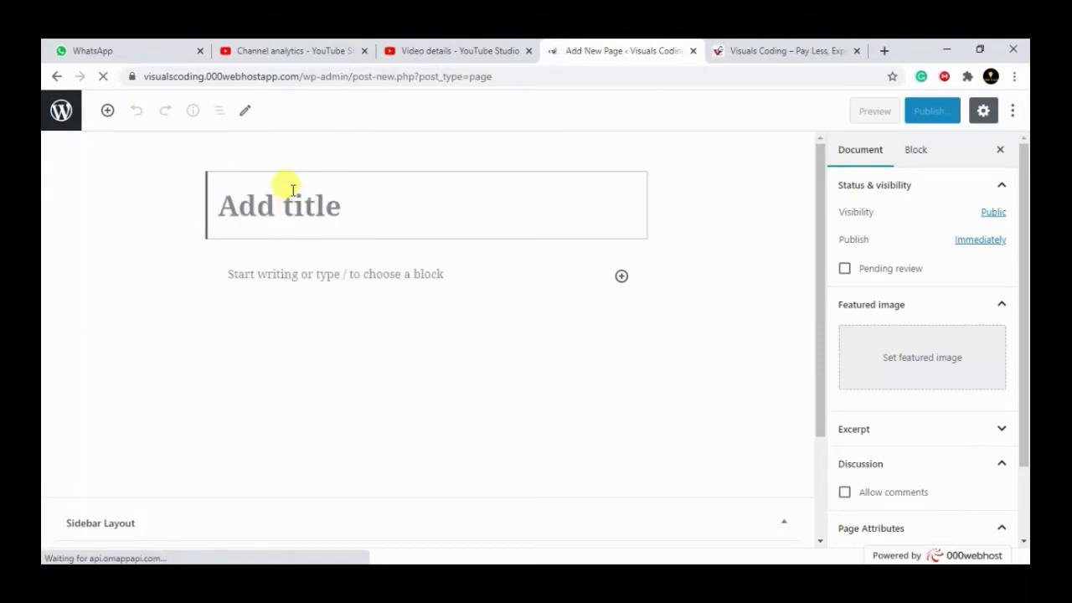
Title the page 'About' and paste the welcome and services text into the body
{"action": "type", "text": "About"}
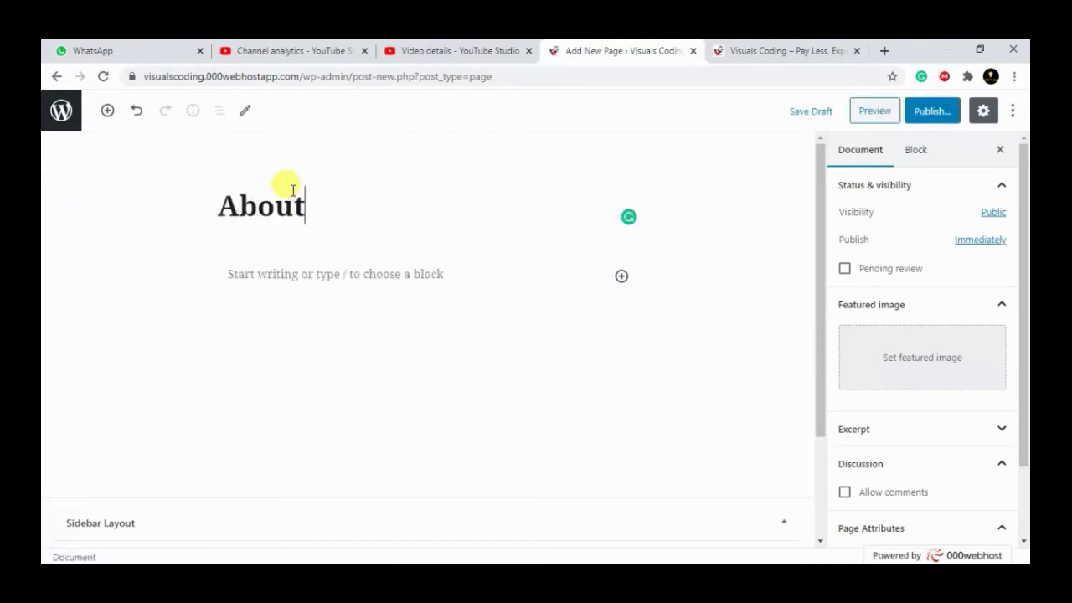
{"action": "left_click", "coordinate": [382, 280]}
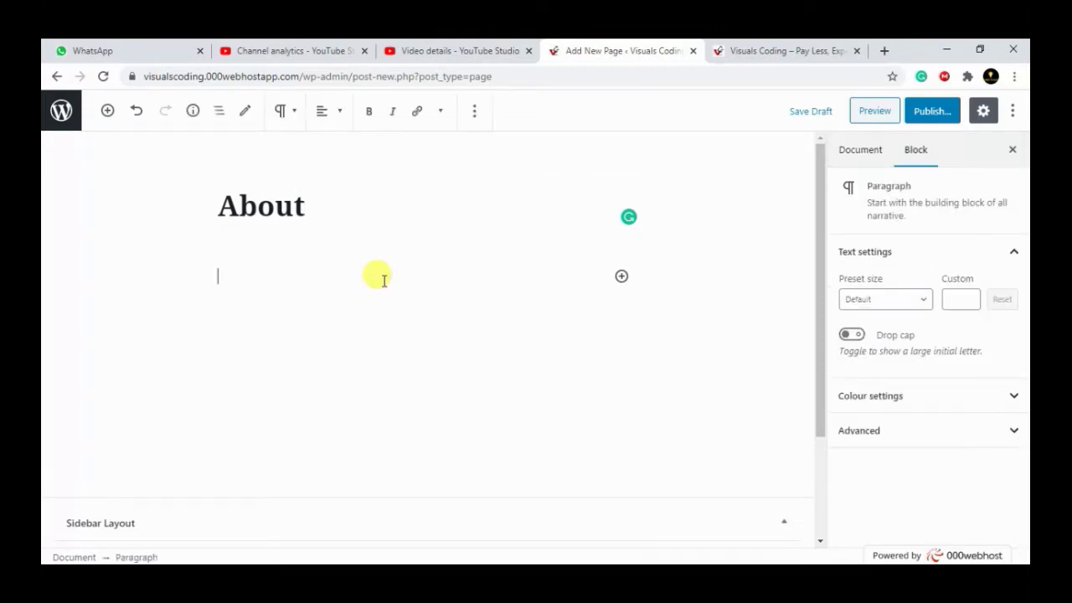
{"action": "key", "text": "ctrl+v"}
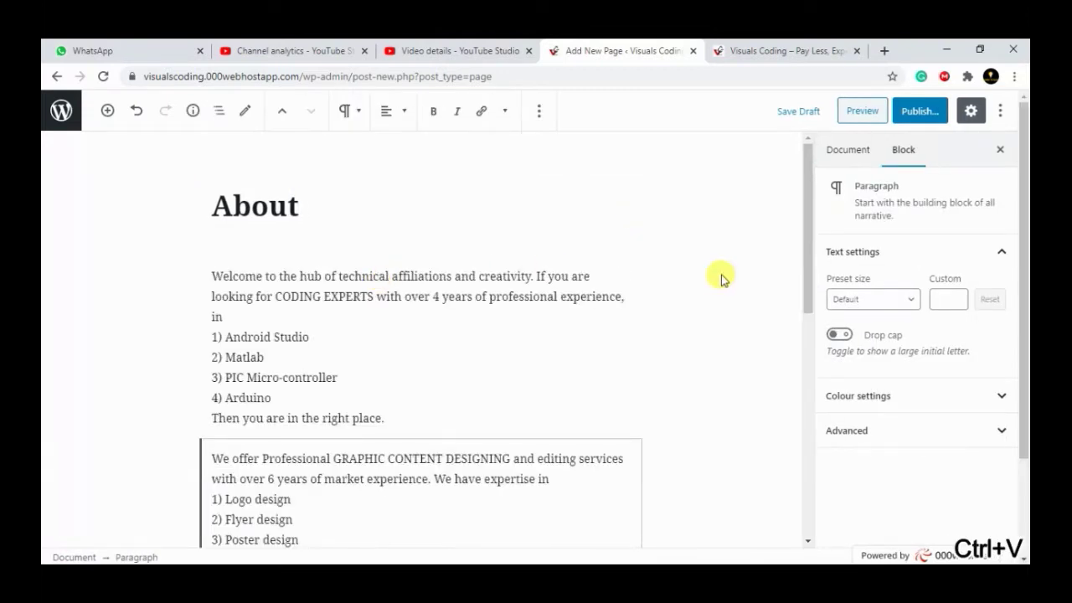
{"action": "left_click", "coordinate": [547, 296]}
{"action": "mouse_move", "coordinate": [813, 261]}
{"action": "left_mouse_down"}
{"action": "mouse_move", "coordinate": [810, 317]}
{"action": "mouse_move", "coordinate": [792, 247]}
{"action": "left_mouse_up"}
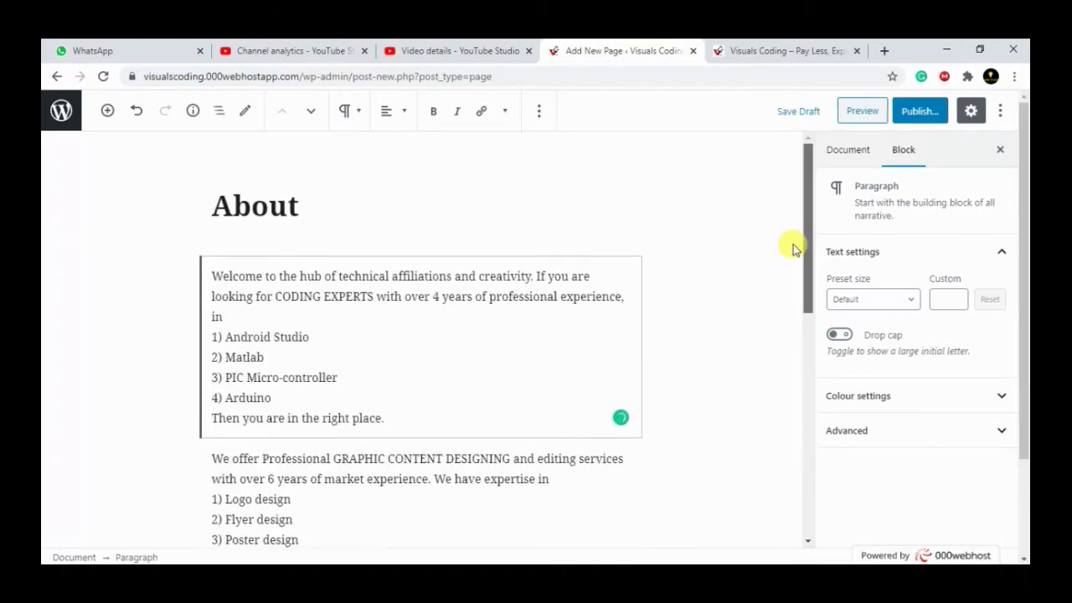
{"action": "left_click", "coordinate": [686, 278]}
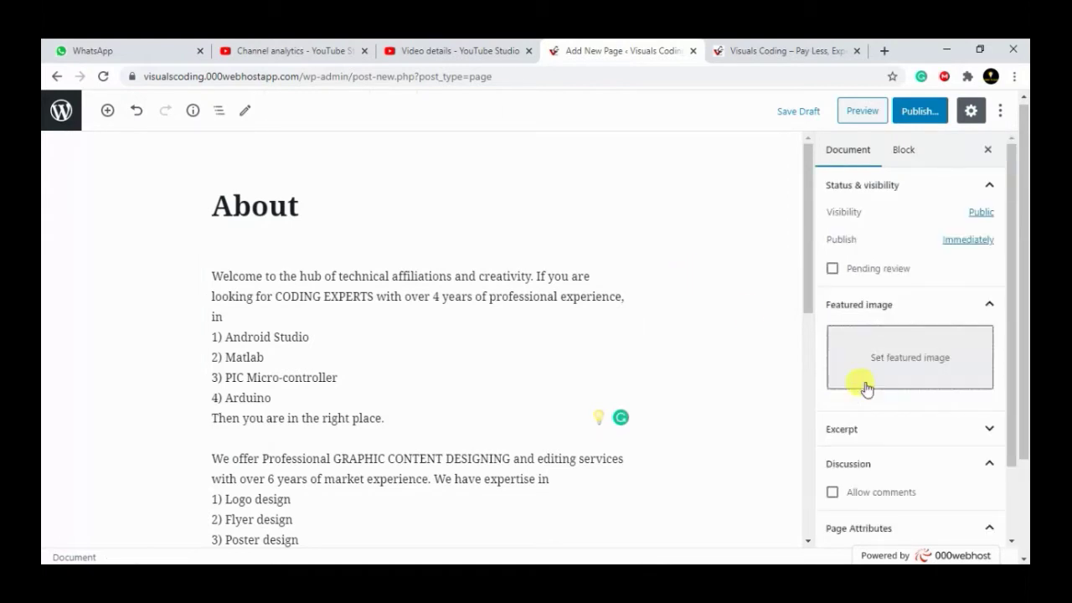
Set mug.png as the page's featured image
{"action": "left_click", "coordinate": [913, 357]}
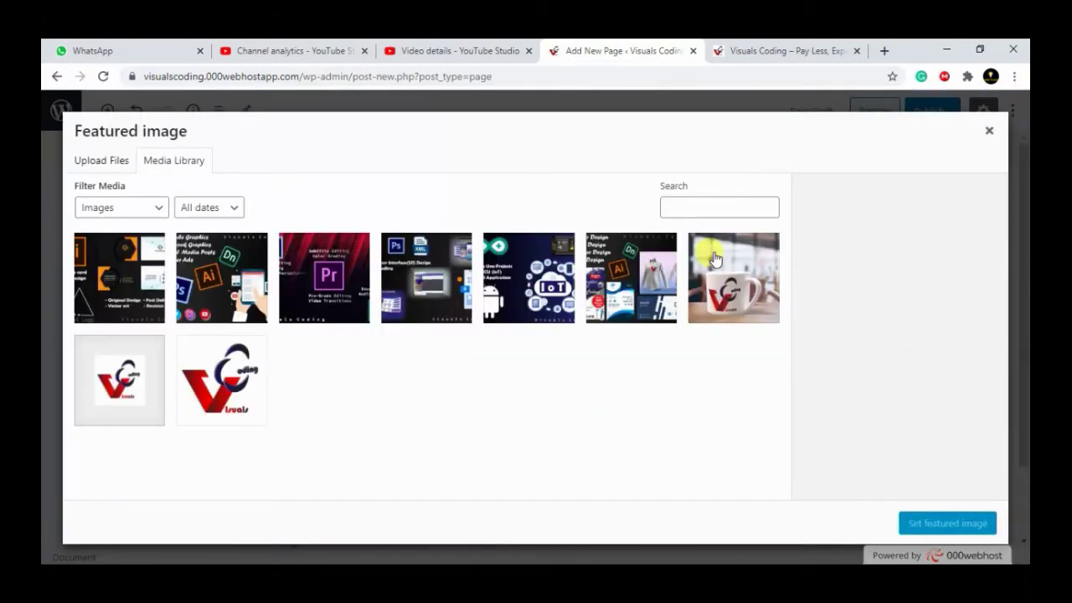
{"action": "left_click", "coordinate": [714, 259]}
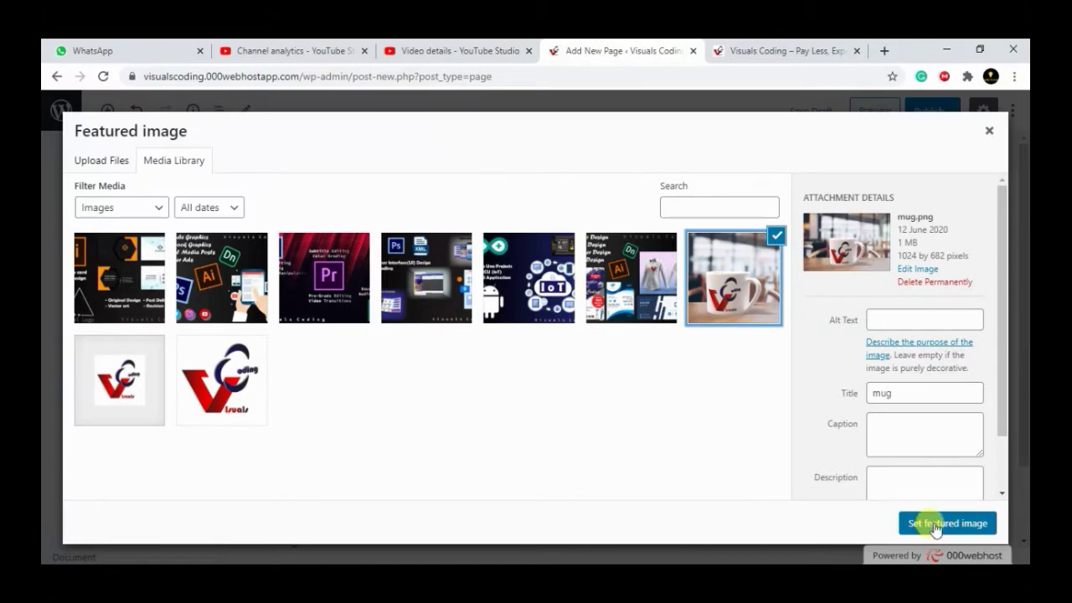
{"action": "left_click", "coordinate": [935, 527]}
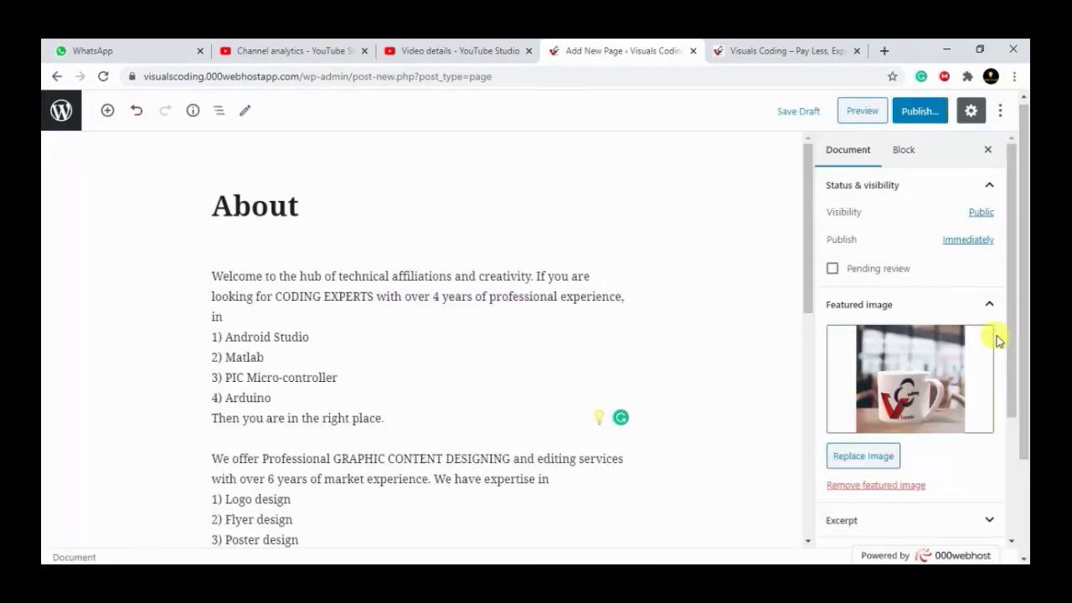
Publish the About page
{"action": "left_click_drag", "start_coordinate": [1010, 336], "coordinate": [1023, 452]}
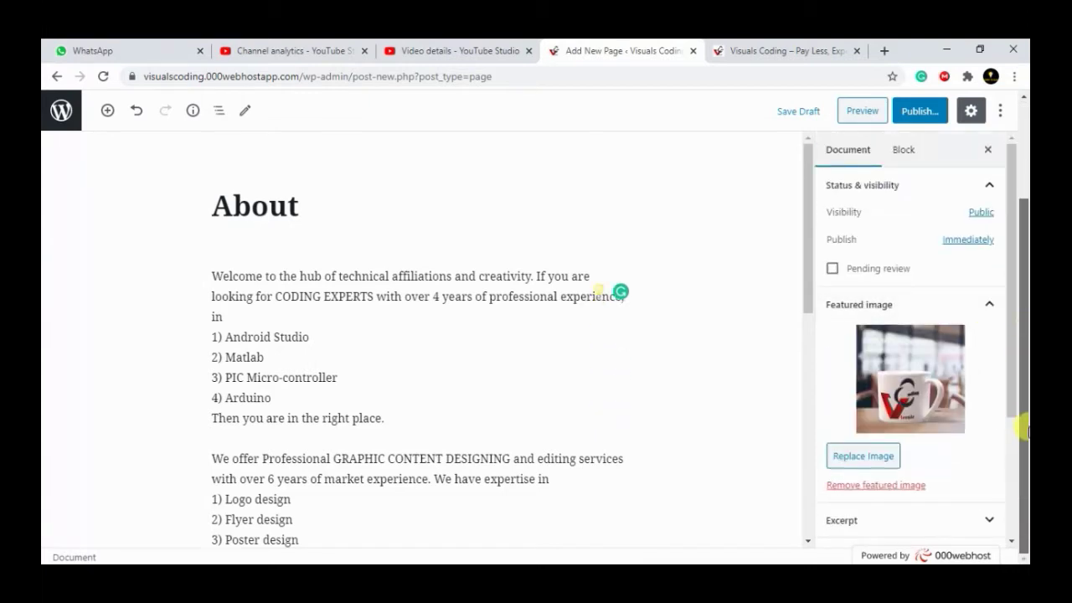
{"action": "left_click", "coordinate": [916, 111]}
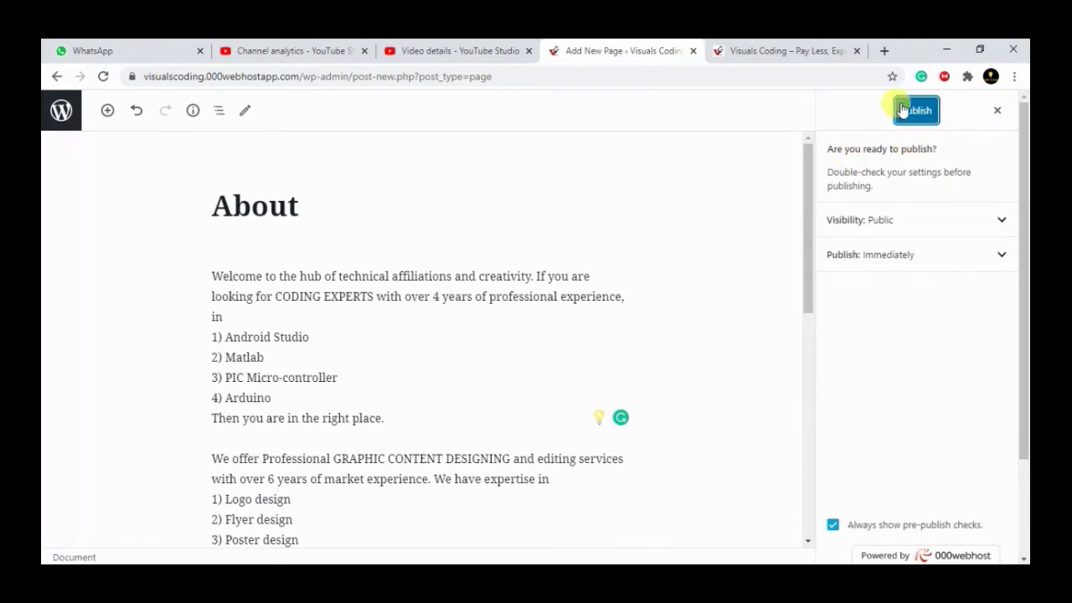
{"action": "left_click", "coordinate": [910, 117]}
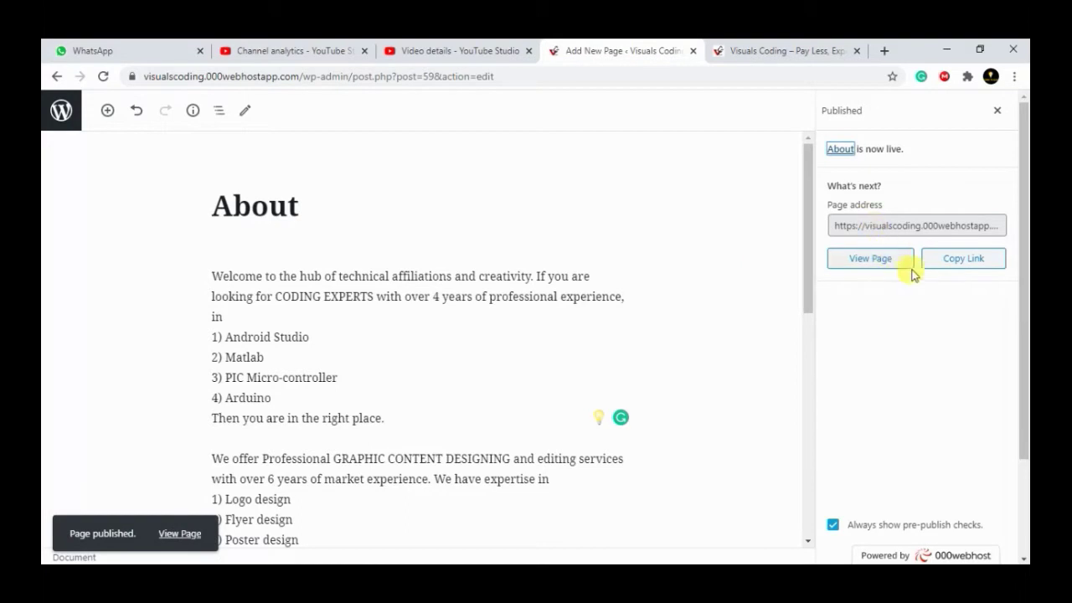
Copy the About page's link and load it in a new browser tab
{"action": "left_click", "coordinate": [942, 260]}
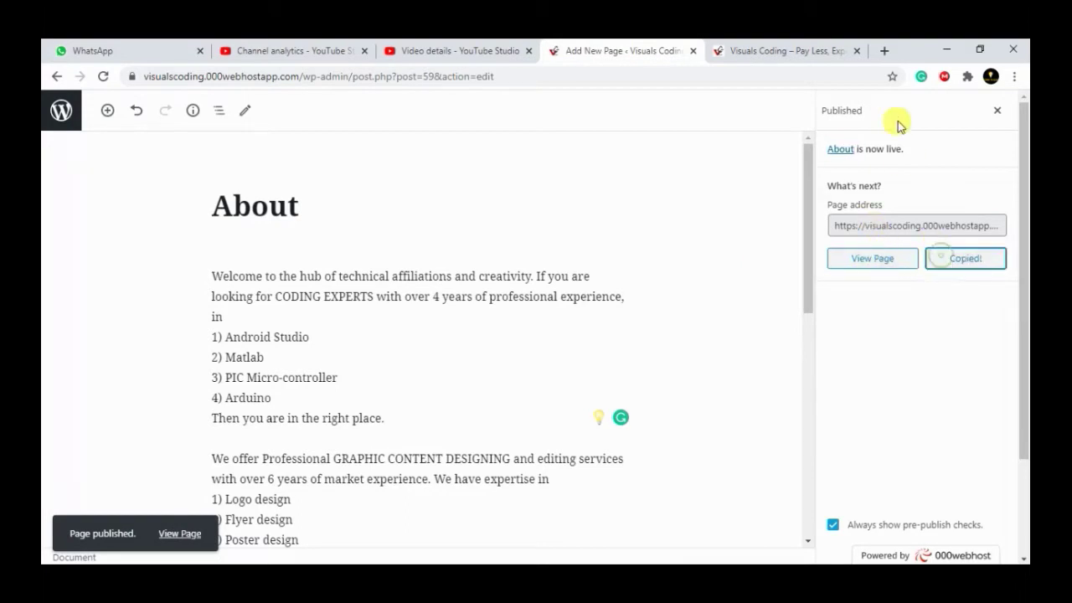
{"action": "left_click", "coordinate": [881, 51]}
{"action": "left_click", "coordinate": [772, 75]}
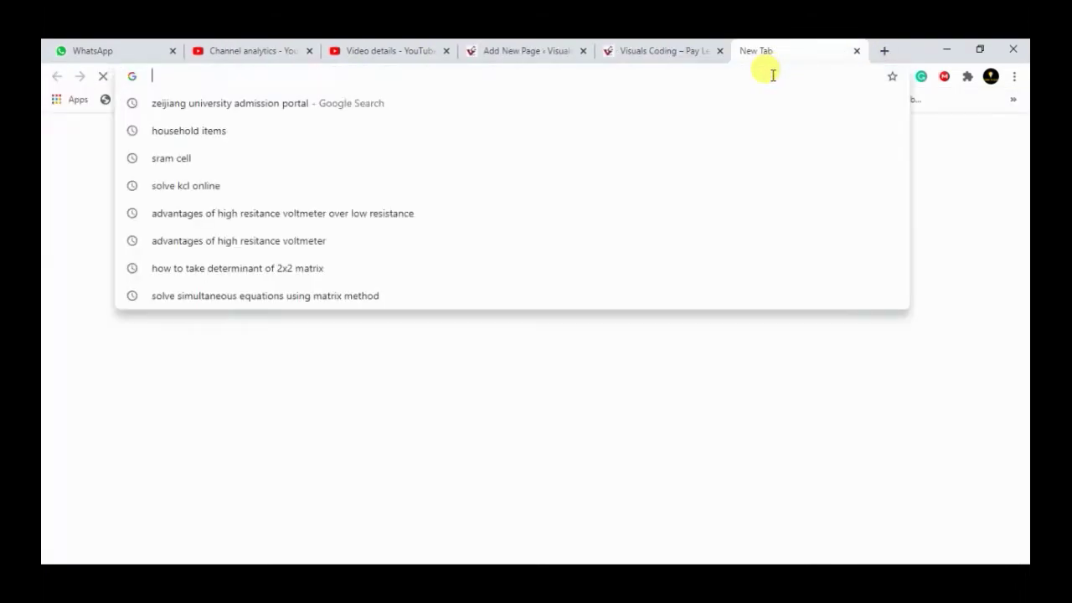
{"action": "key", "text": "ctrl+v"}
{"action": "key", "text": "Return"}
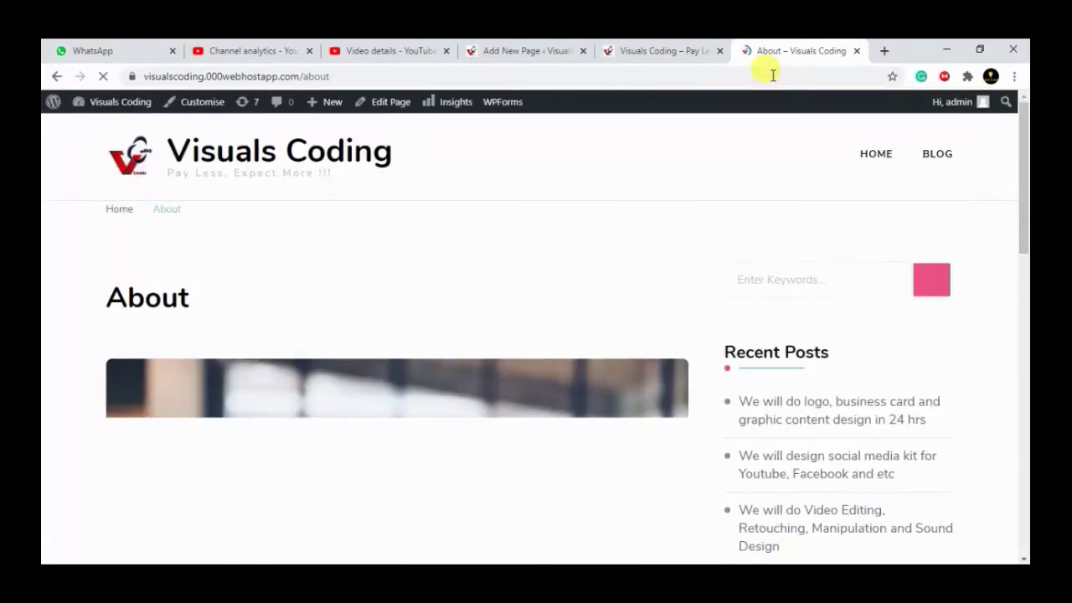
{"action": "mouse_move", "coordinate": [1022, 218]}
{"action": "left_mouse_down"}
{"action": "mouse_move", "coordinate": [1022, 404]}
{"action": "mouse_move", "coordinate": [986, 179]}
{"action": "left_mouse_up"}
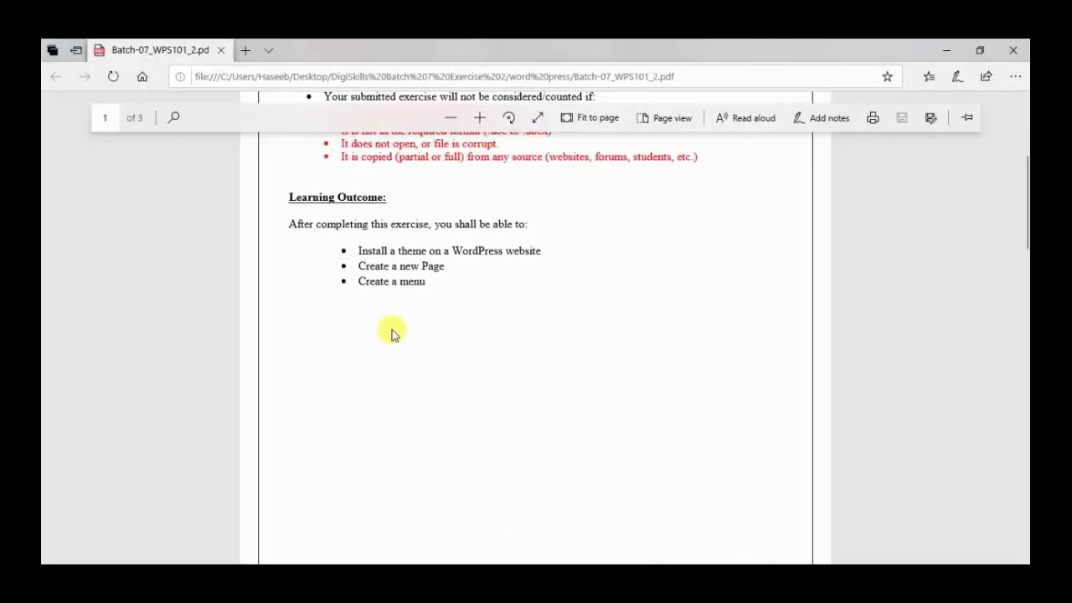
Confirm 'Create a menu' is the next outcome in the PDF, then go to the WordPress dashboard
{"action": "left_click_drag", "start_coordinate": [358, 281], "coordinate": [437, 282]}
{"action": "left_click", "coordinate": [512, 453]}
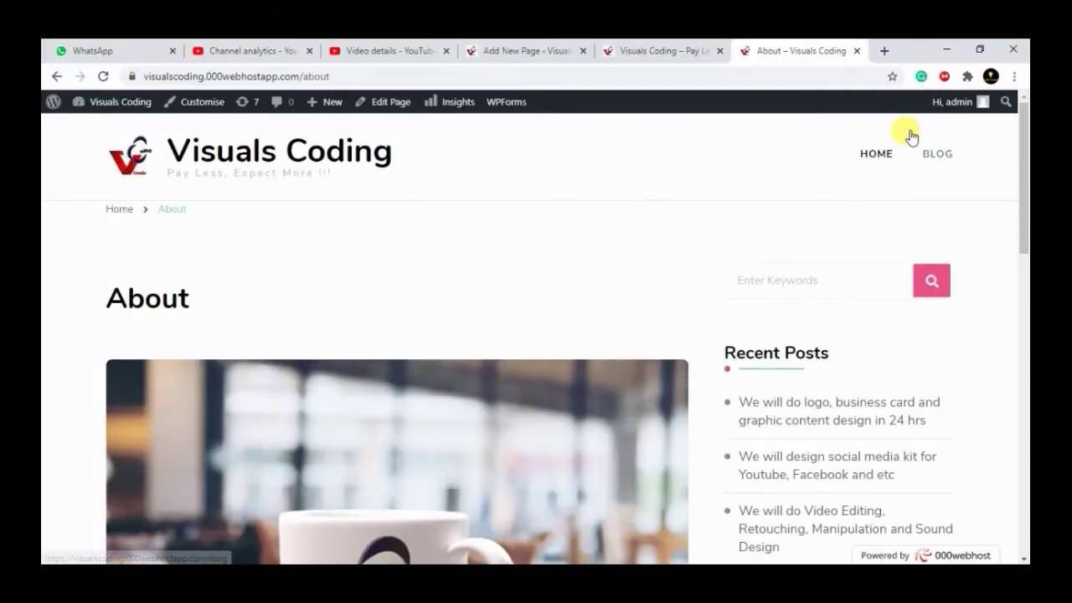
{"action": "left_click", "coordinate": [511, 50]}
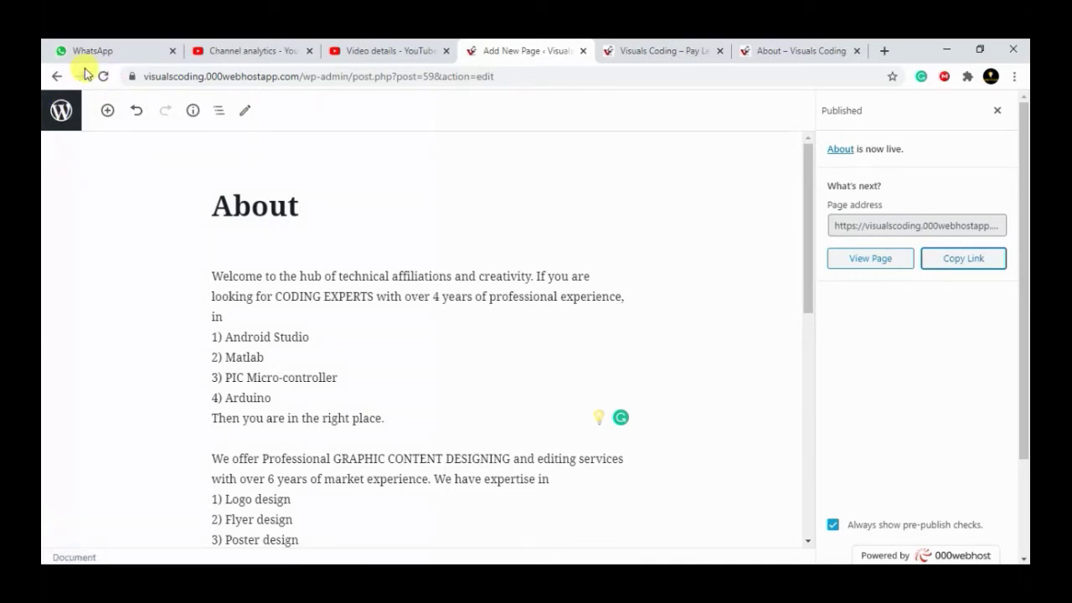
{"action": "left_click", "coordinate": [52, 79]}
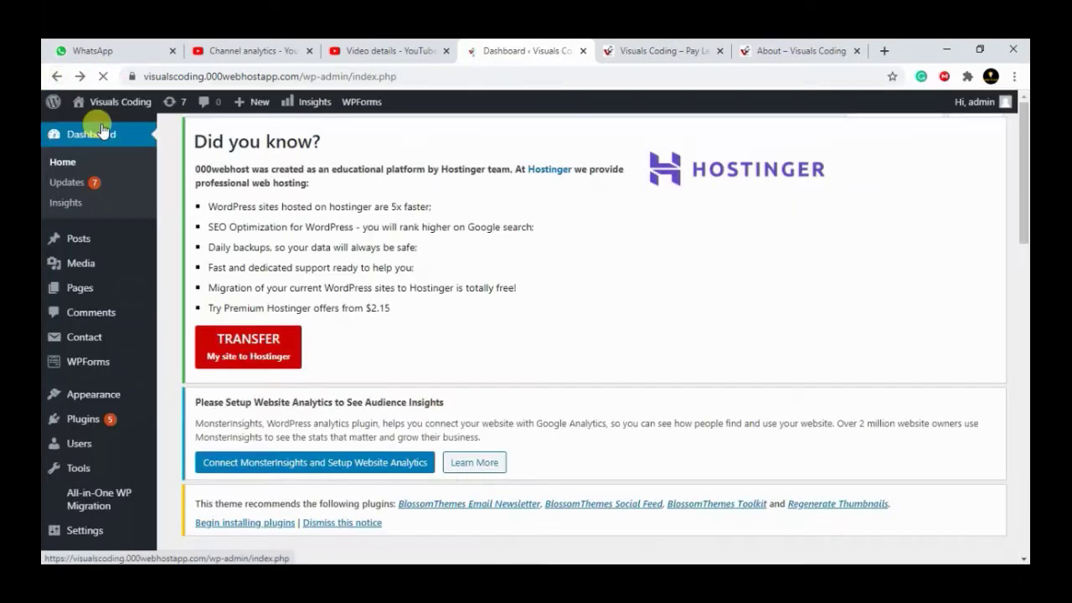
Open Appearance > Menus and scroll down to the Primary menu's structure
{"action": "mouse_move", "coordinate": [96, 362]}
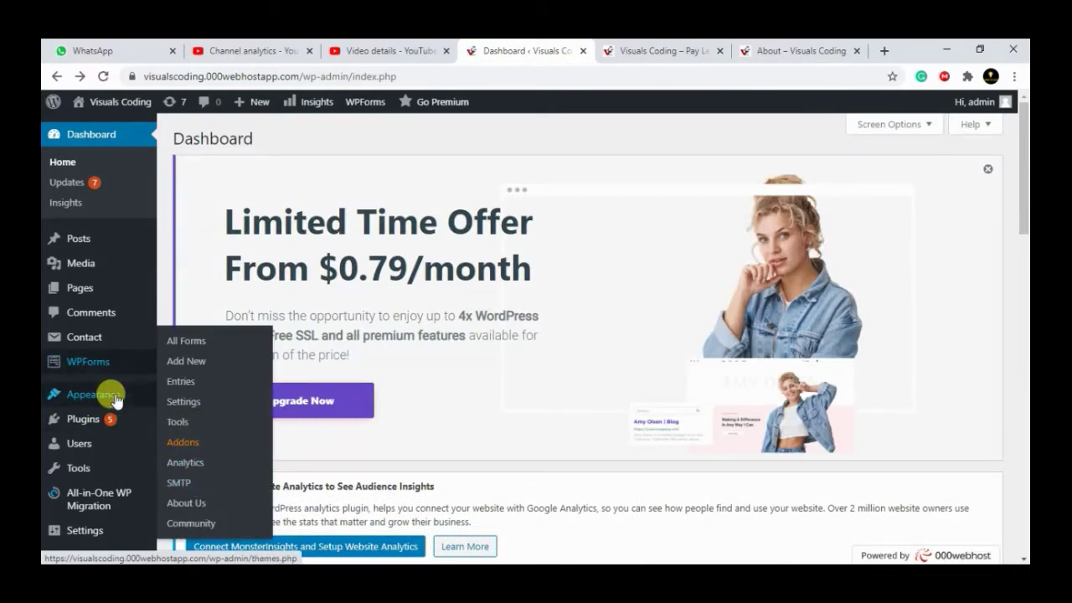
{"action": "mouse_move", "coordinate": [108, 392]}
{"action": "left_click", "coordinate": [179, 423]}
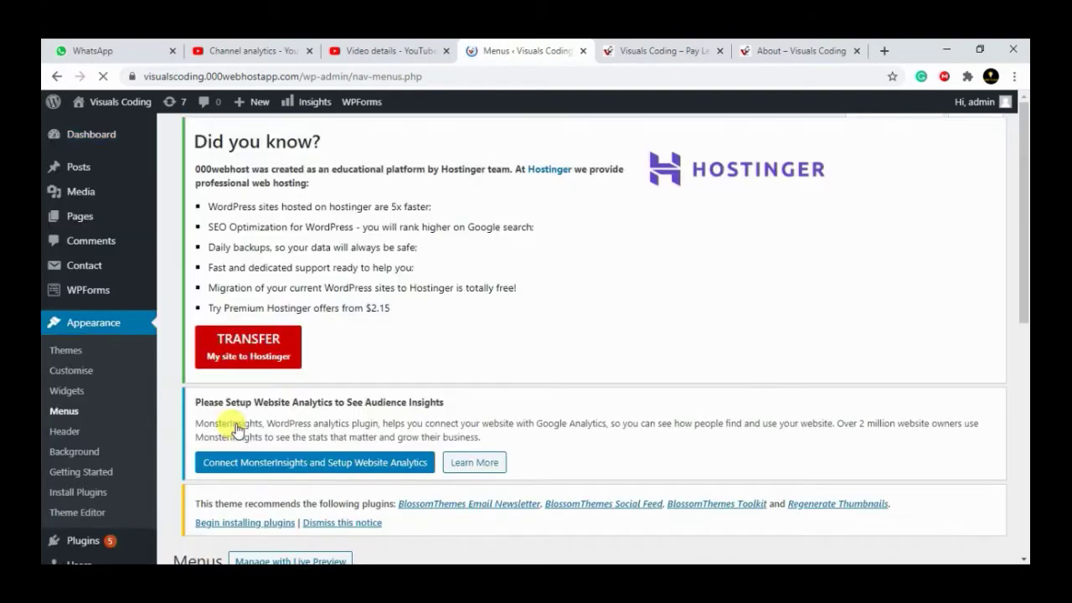
{"action": "scroll", "coordinate": [1025, 310], "scroll_direction": "down", "scroll_amount": 1}
{"action": "left_click_drag", "start_coordinate": [1025, 309], "coordinate": [1024, 486]}
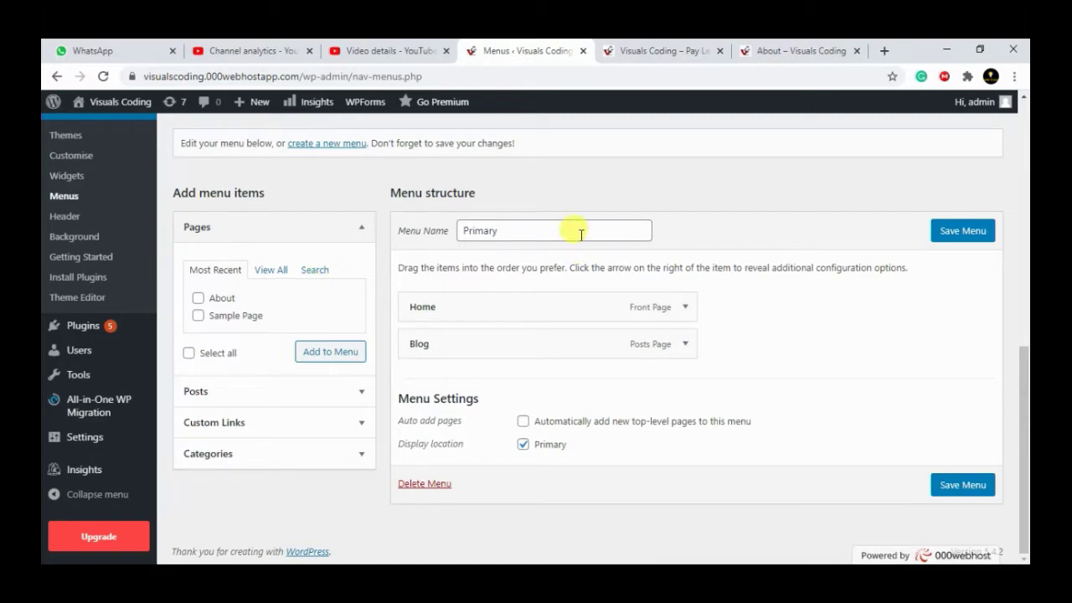
Add the About page to the Primary menu after Home and Blog and save it
{"action": "scroll", "coordinate": [428, 204], "scroll_direction": "up", "scroll_amount": 1}
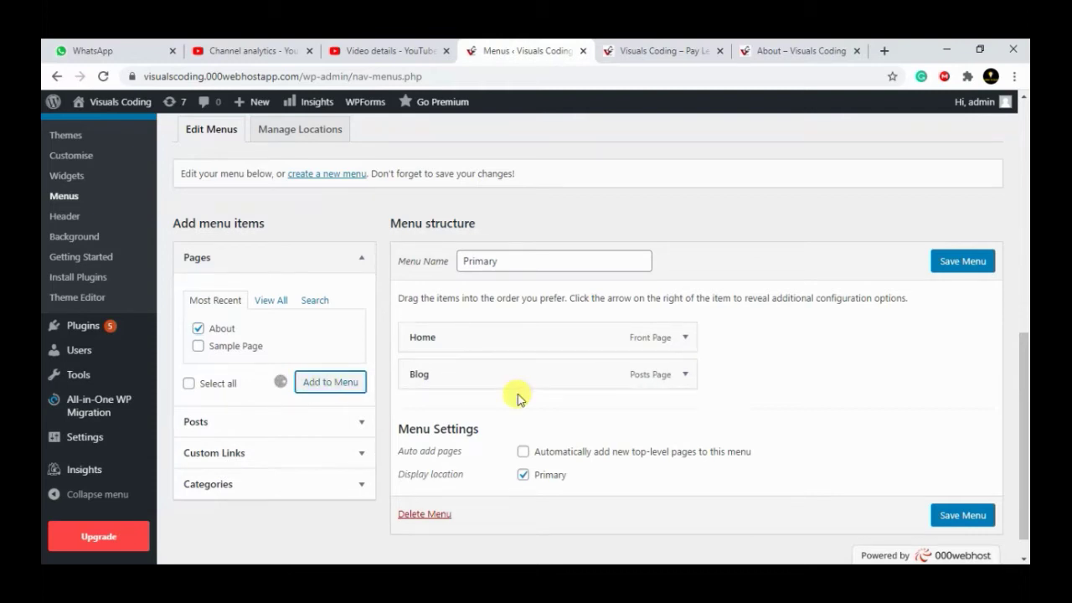
{"action": "scroll", "coordinate": [1016, 391], "scroll_direction": "down", "scroll_amount": 1}
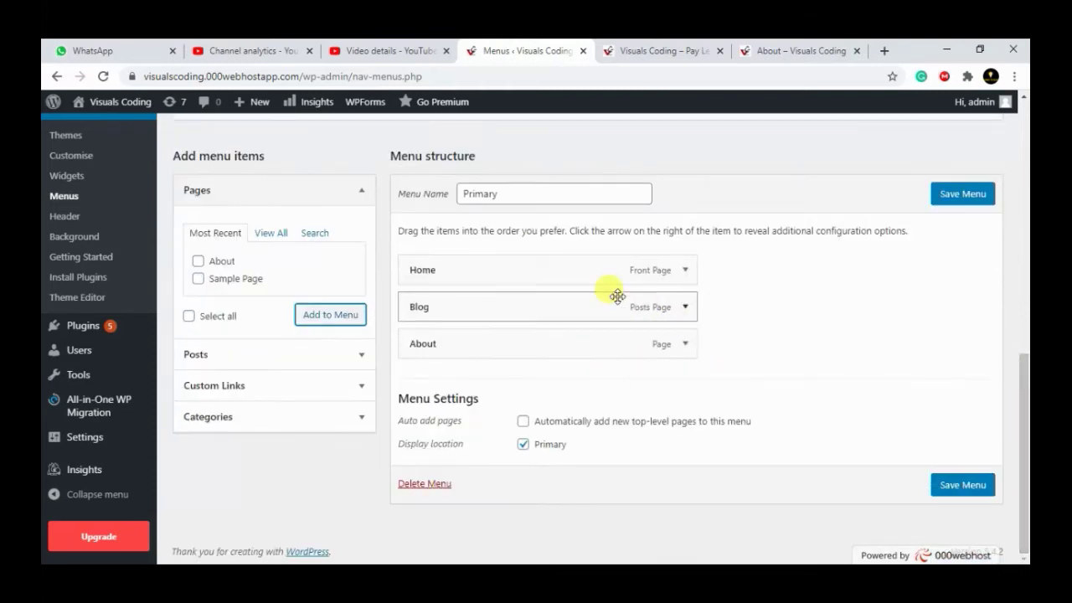
{"action": "left_click", "coordinate": [975, 485]}
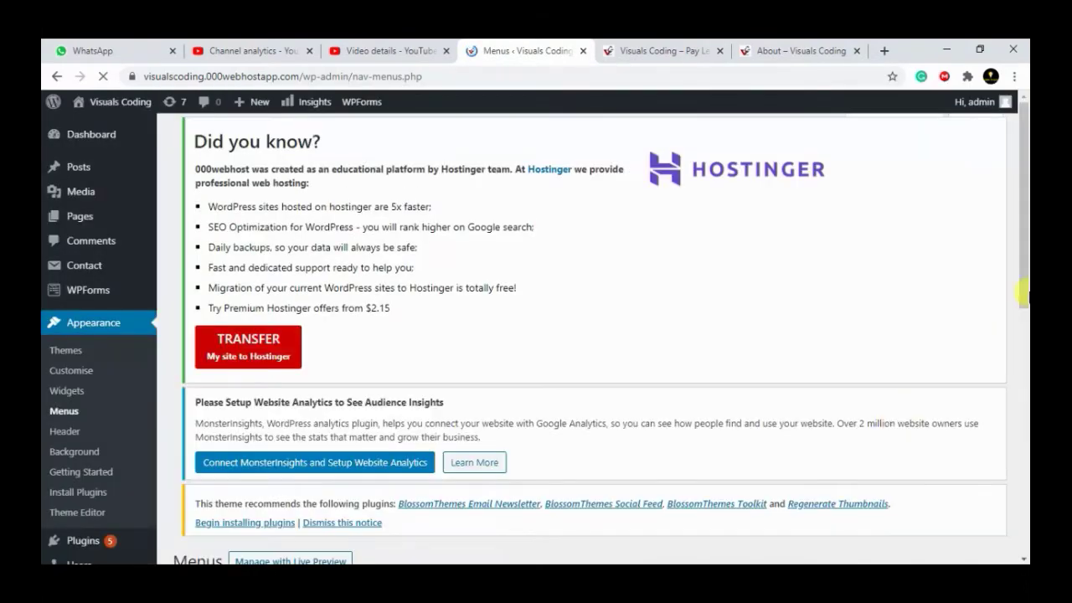
{"action": "left_click_drag", "start_coordinate": [1024, 292], "coordinate": [1023, 508]}
{"action": "left_click", "coordinate": [991, 197]}
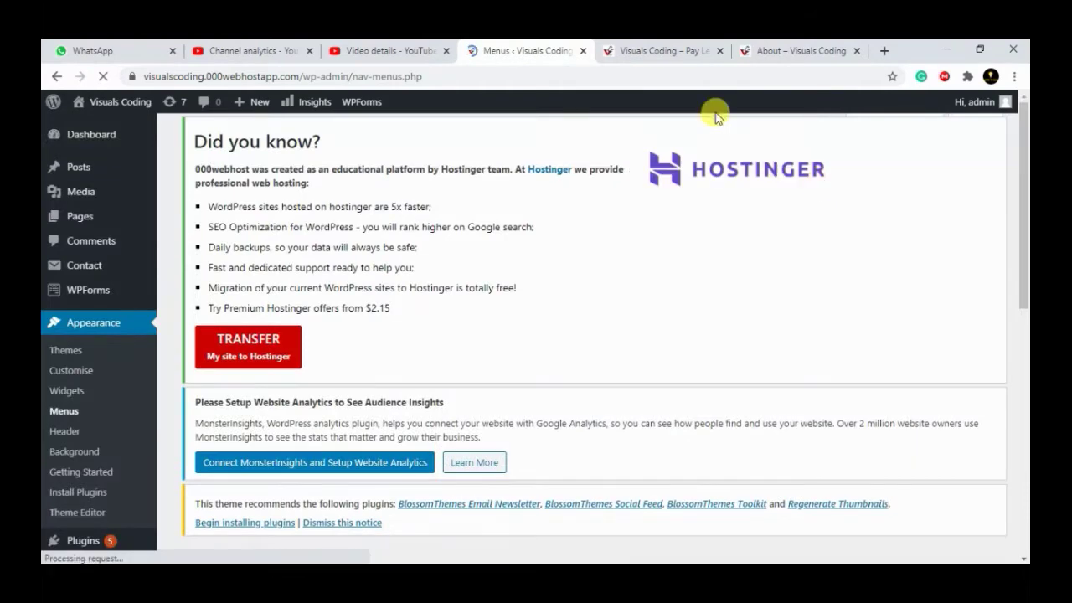
Reload the Visuals Coding homepage to confirm ABOUT appears after Home and Blog
{"action": "left_click", "coordinate": [680, 48]}
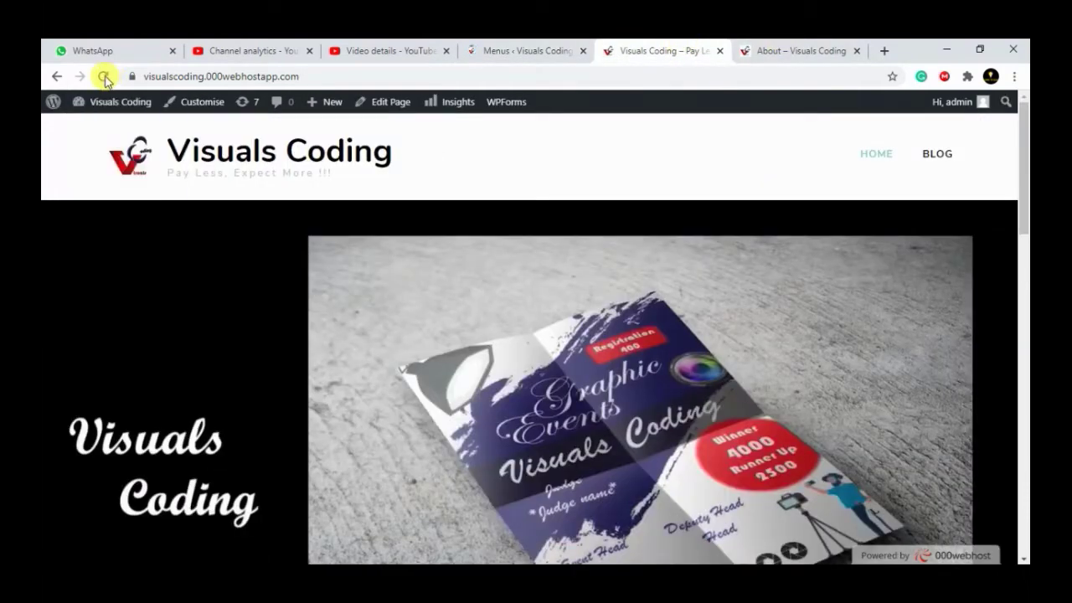
{"action": "left_click", "coordinate": [104, 76]}
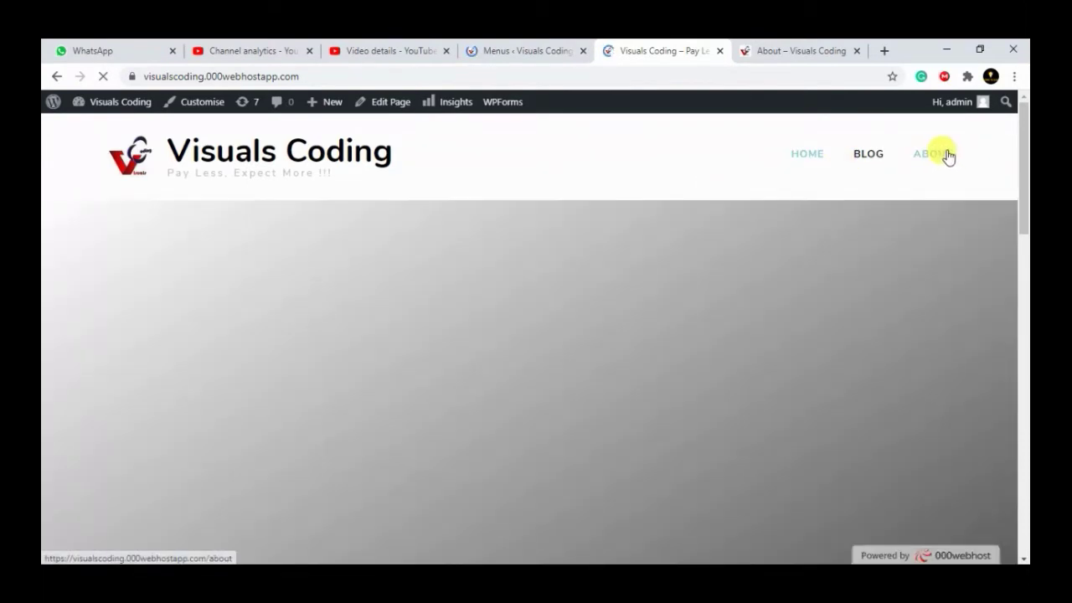
Permanently delete the existing Custom menu
{"action": "key", "text": "ctrl+shift+Tab"}
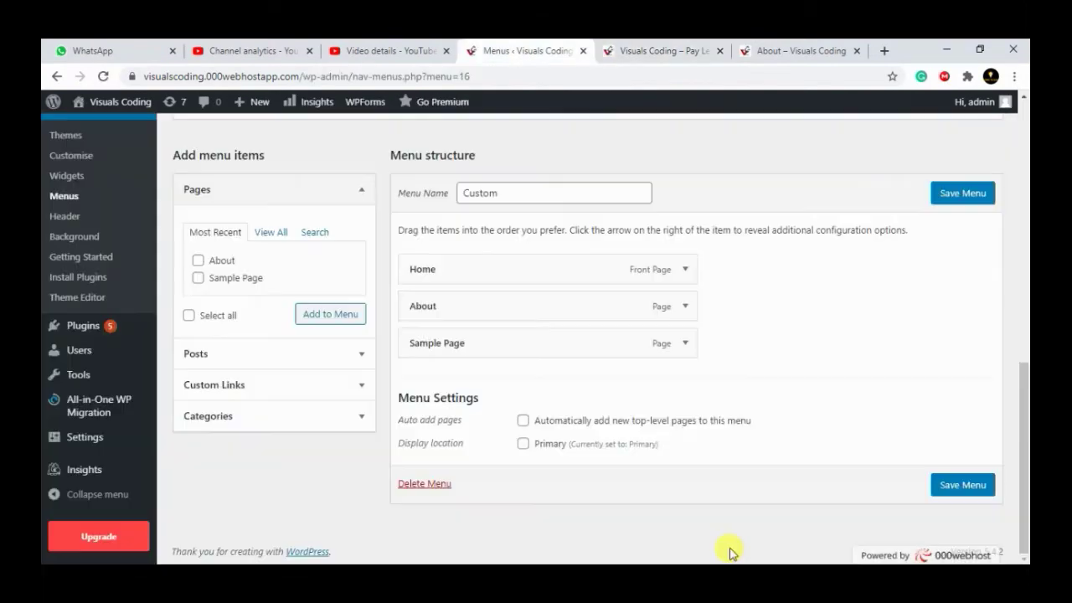
{"action": "left_click", "coordinate": [422, 484]}
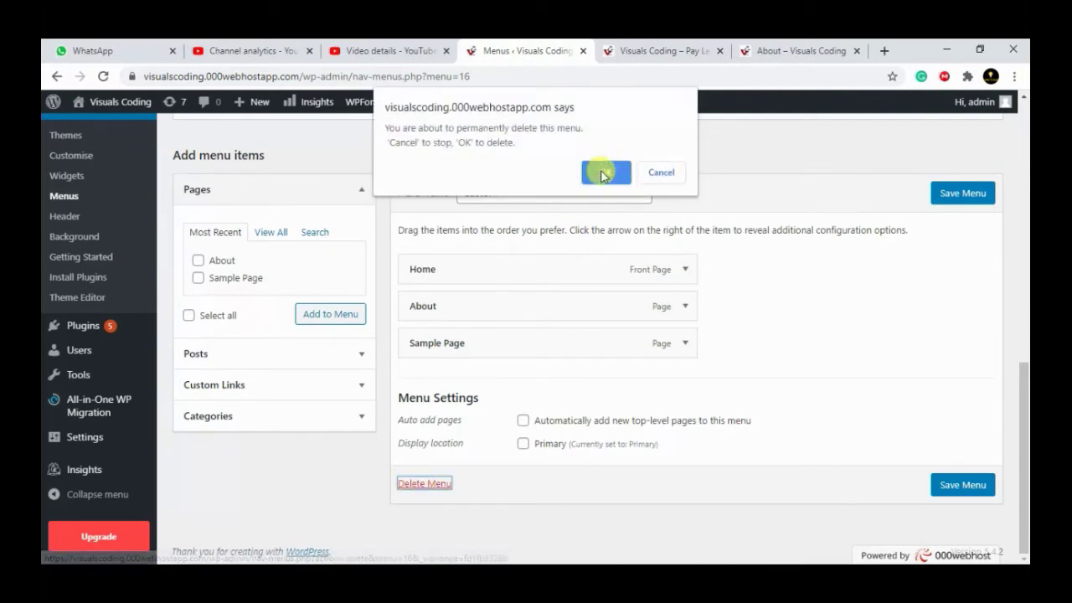
{"action": "left_click", "coordinate": [601, 171]}
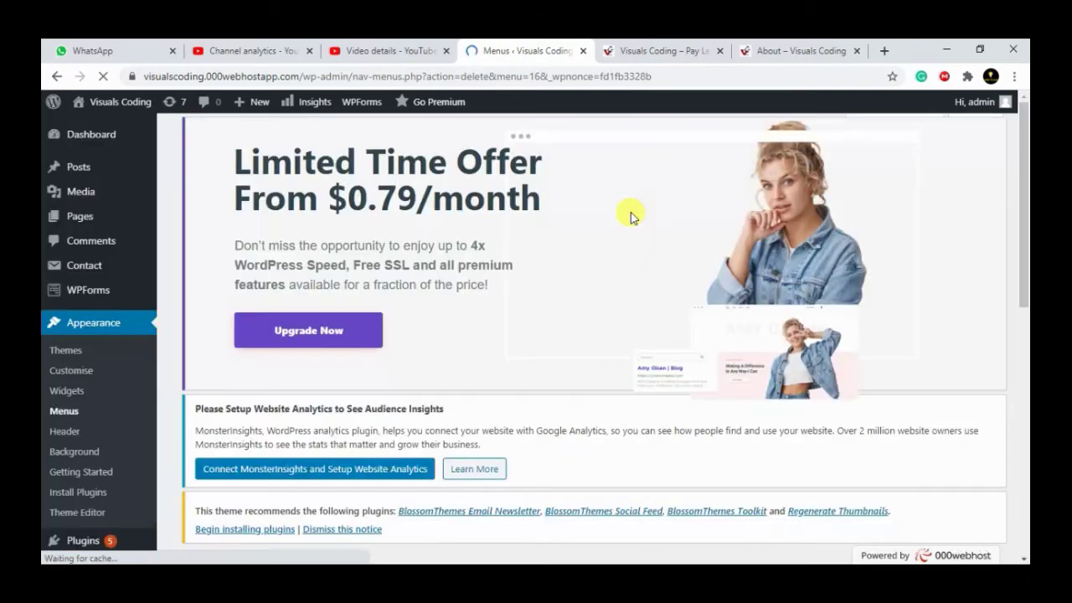
{"action": "left_click_drag", "start_coordinate": [1023, 226], "coordinate": [1023, 387]}
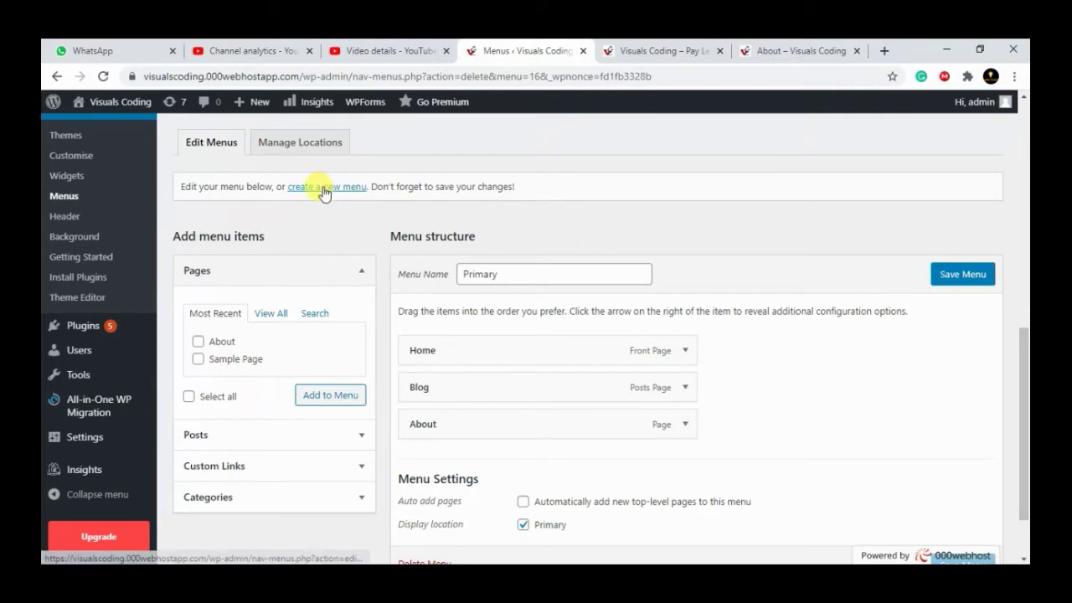
Create a new empty menu named 'Custom'
{"action": "left_click", "coordinate": [323, 190]}
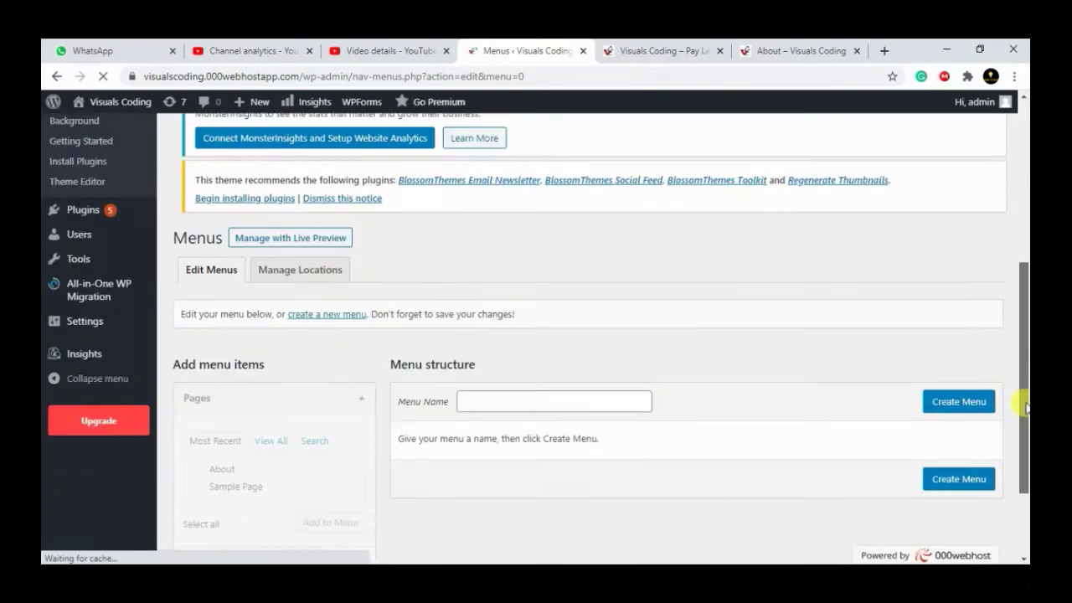
{"action": "left_click_drag", "start_coordinate": [1023, 241], "coordinate": [1022, 478]}
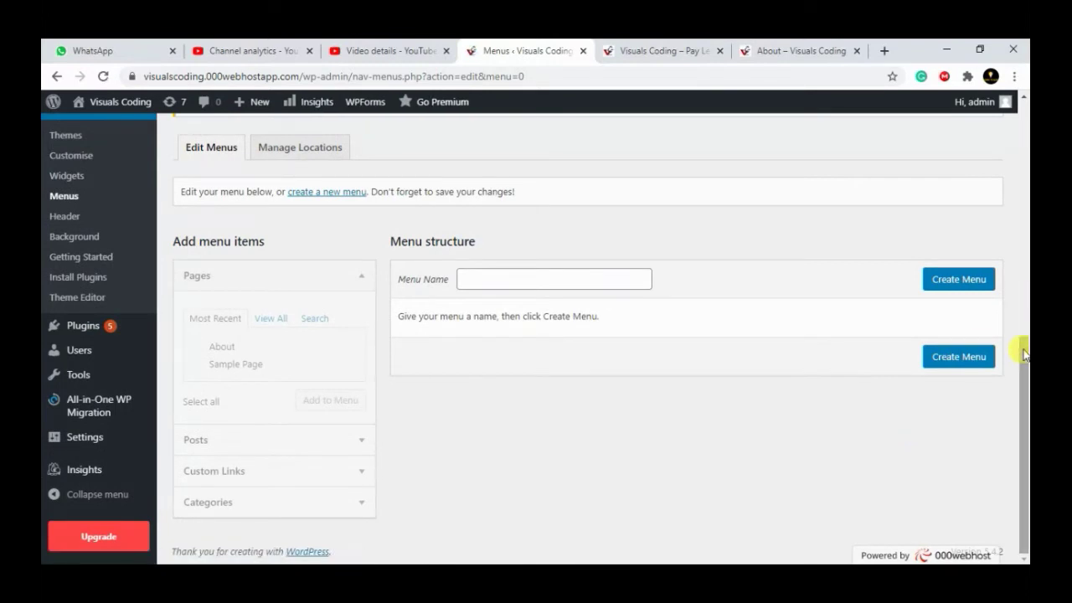
{"action": "left_click", "coordinate": [589, 282]}
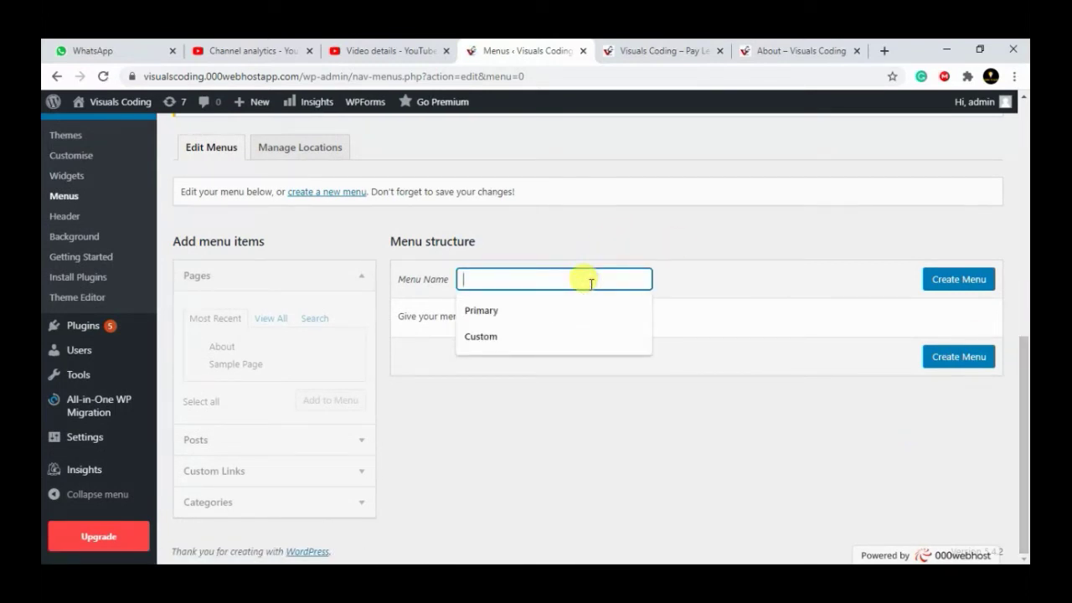
{"action": "type", "text": "Cu"}
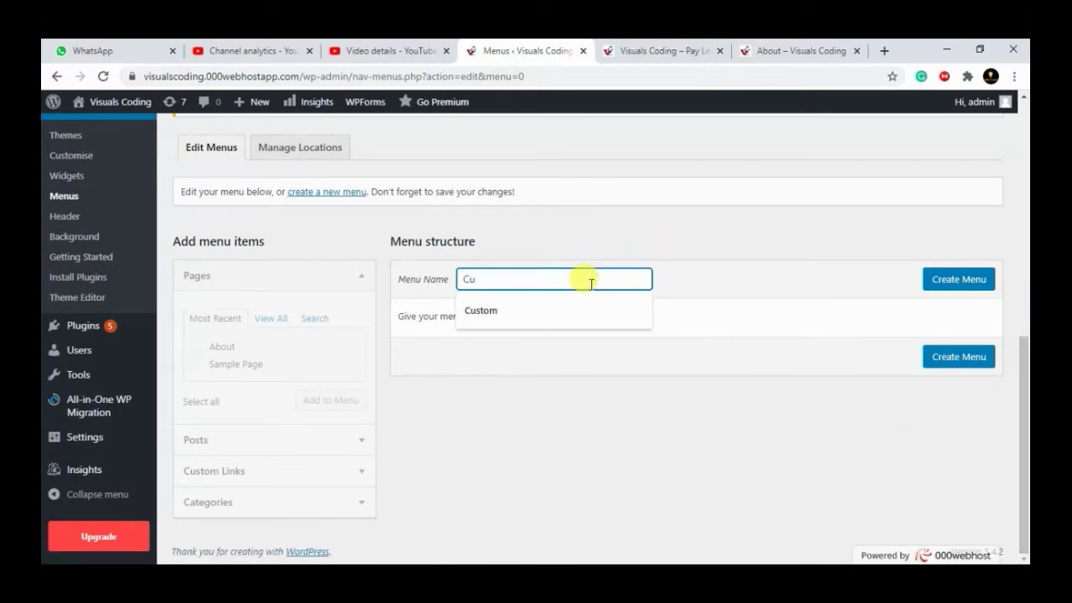
{"action": "type", "text": "stom"}
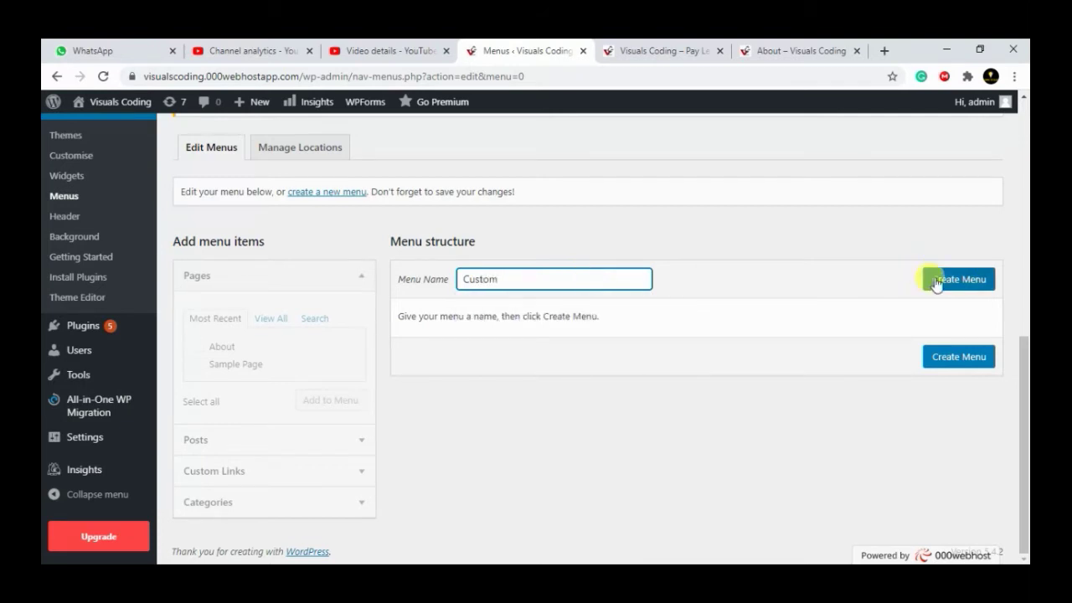
{"action": "left_click", "coordinate": [955, 285]}
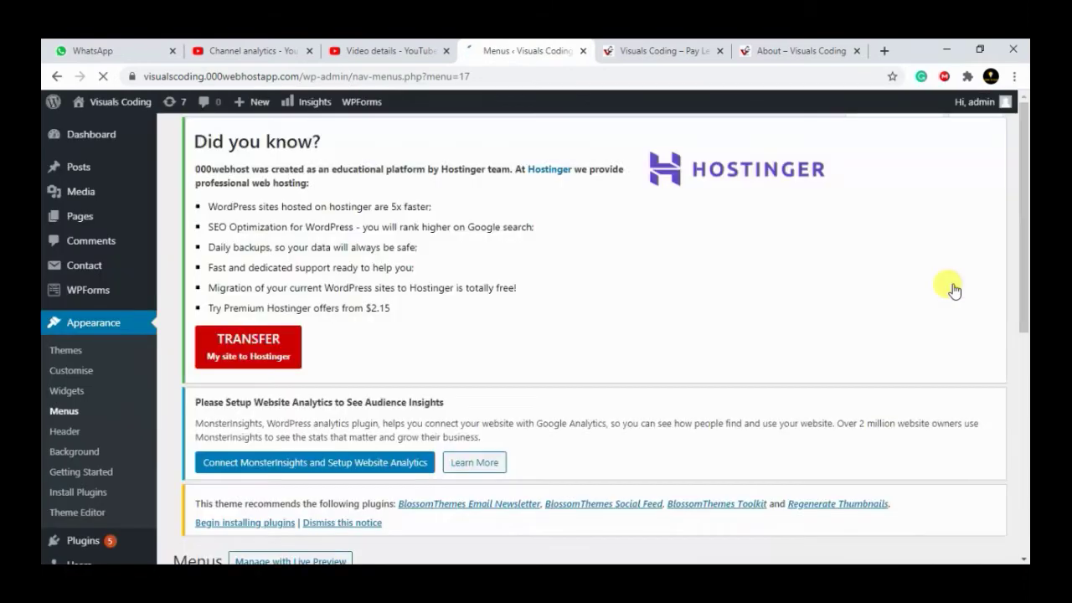
{"action": "left_click_drag", "start_coordinate": [1023, 216], "coordinate": [1023, 452]}
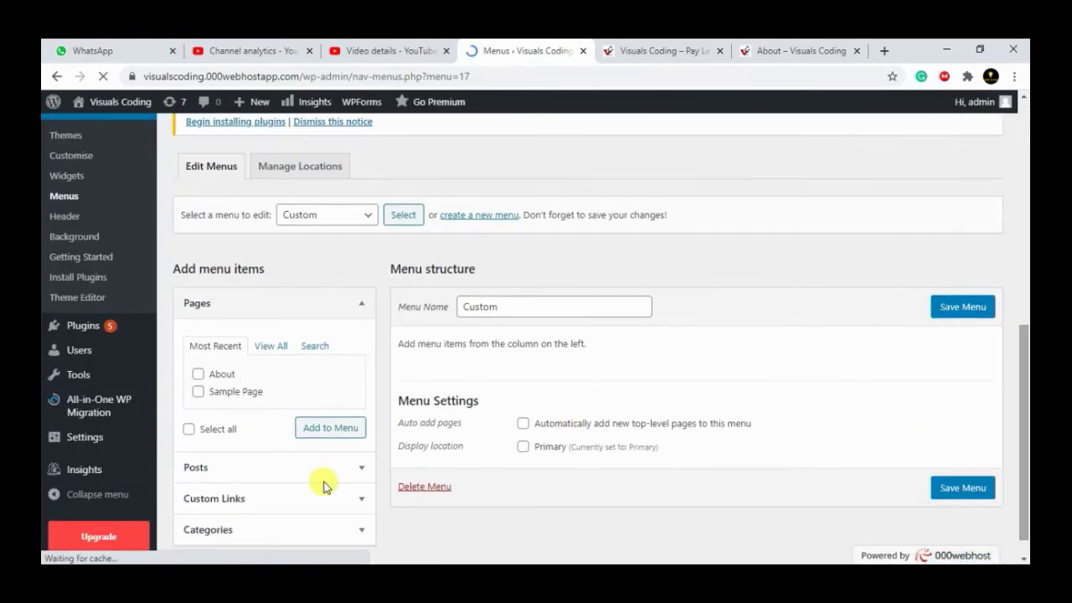
Add Home, Blog and Sample Page to the Custom menu and save it
{"action": "left_click", "coordinate": [270, 345]}
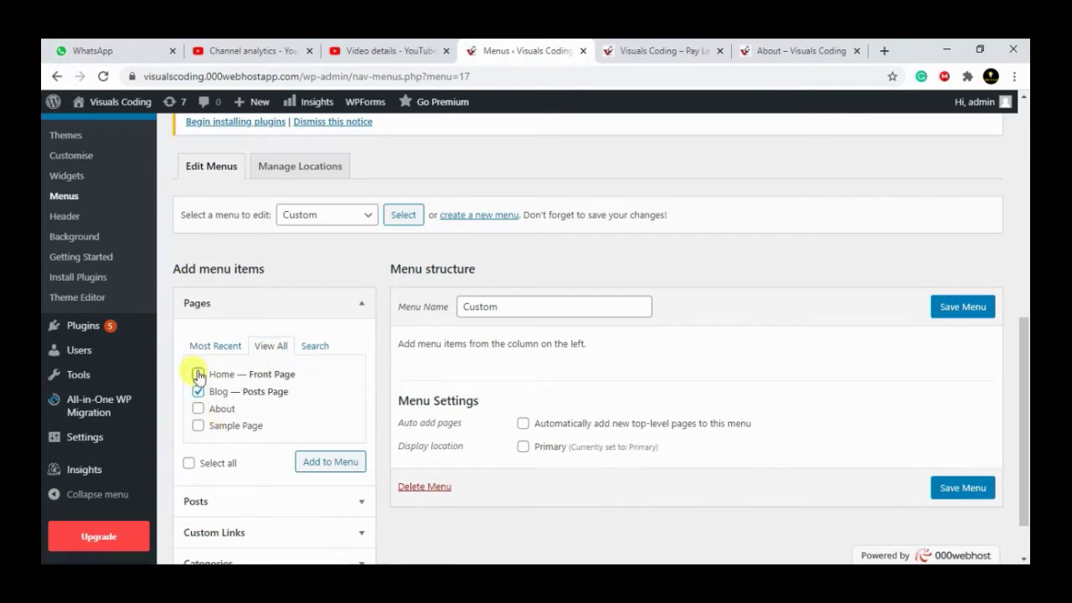
{"action": "left_click", "coordinate": [197, 374]}
{"action": "left_click", "coordinate": [198, 427]}
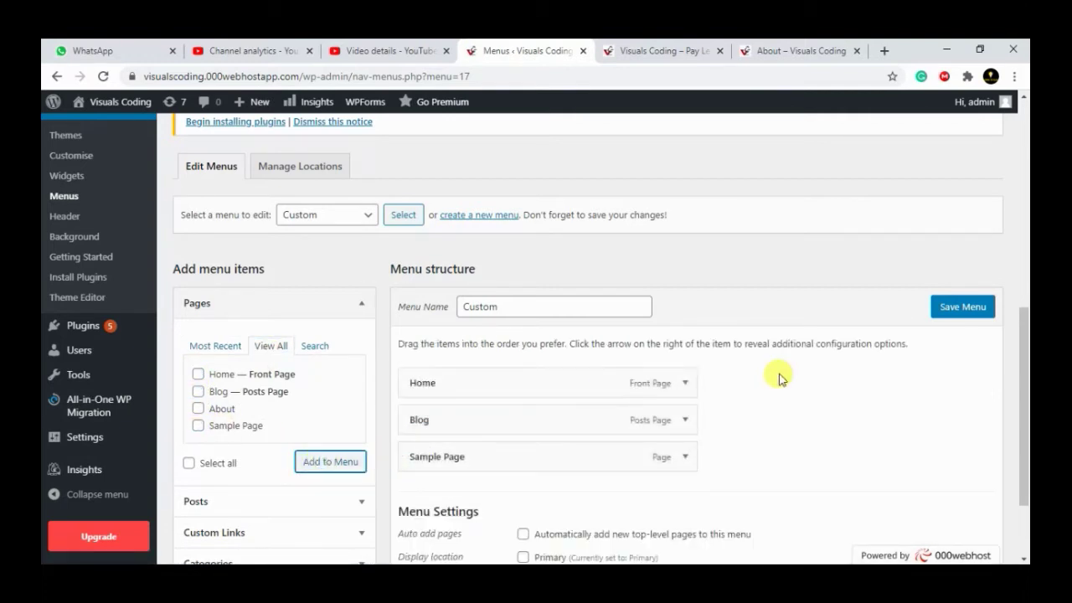
{"action": "left_click_drag", "start_coordinate": [1023, 354], "coordinate": [1023, 400]}
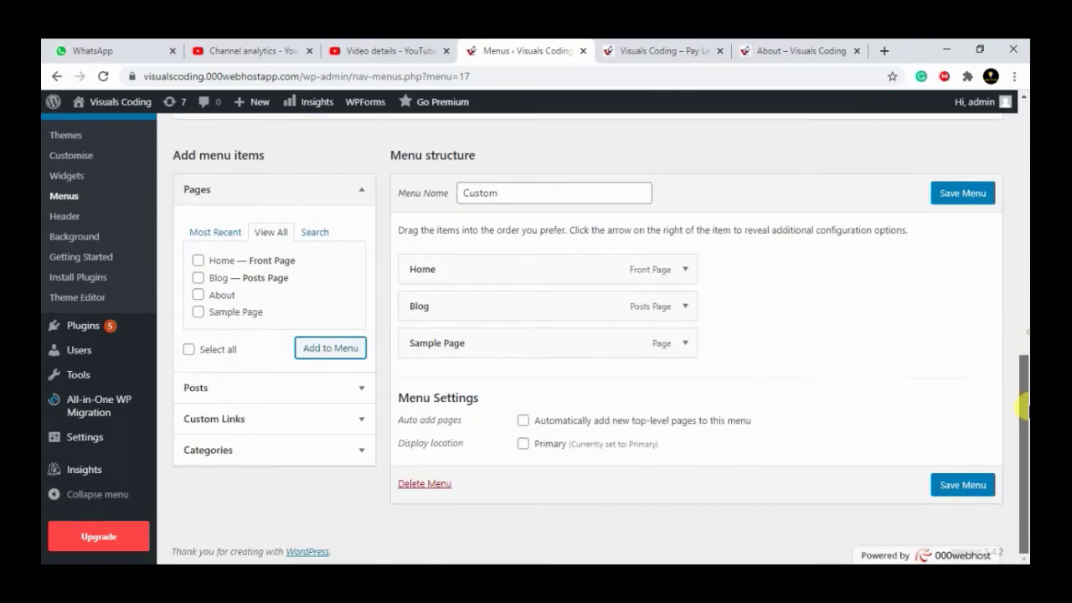
{"action": "left_click", "coordinate": [945, 200]}
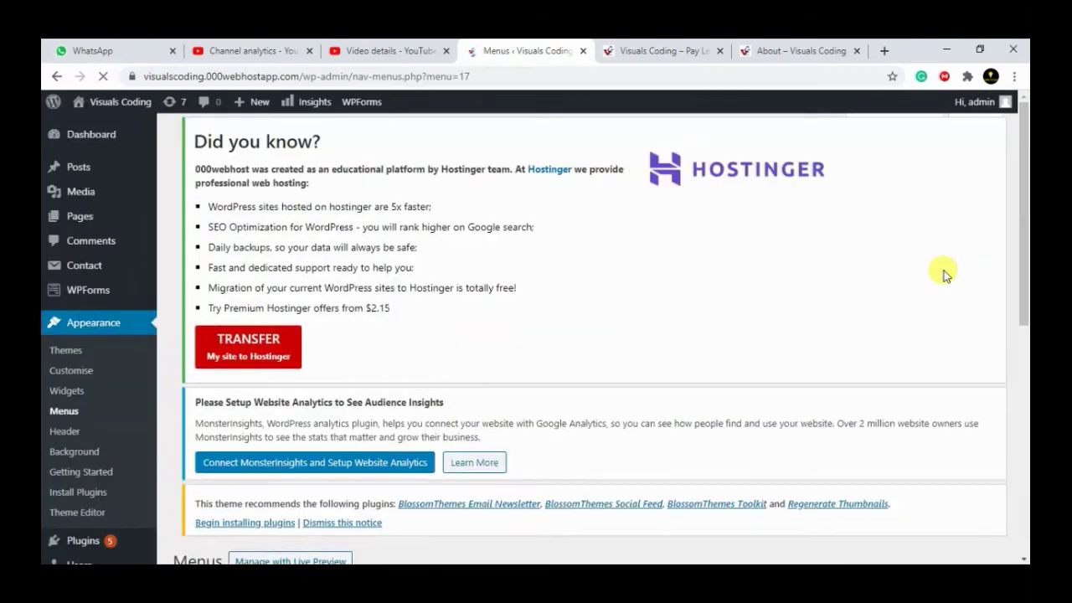
{"action": "left_click_drag", "start_coordinate": [1023, 192], "coordinate": [1026, 458]}
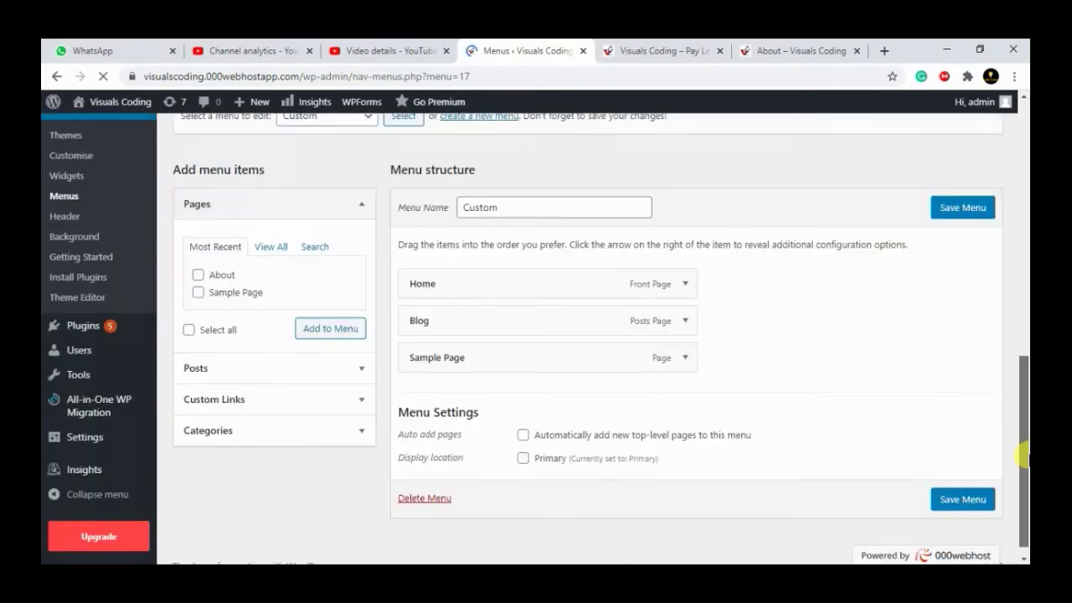
{"action": "scroll", "coordinate": [1021, 438], "scroll_direction": "down", "scroll_amount": 1}
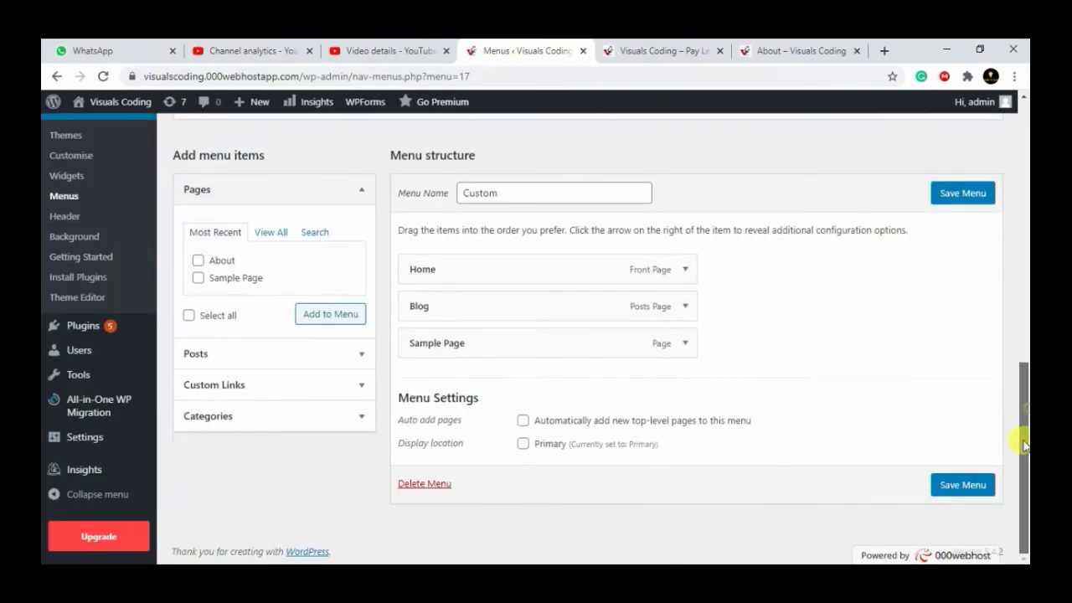
{"action": "left_click", "coordinate": [968, 487]}
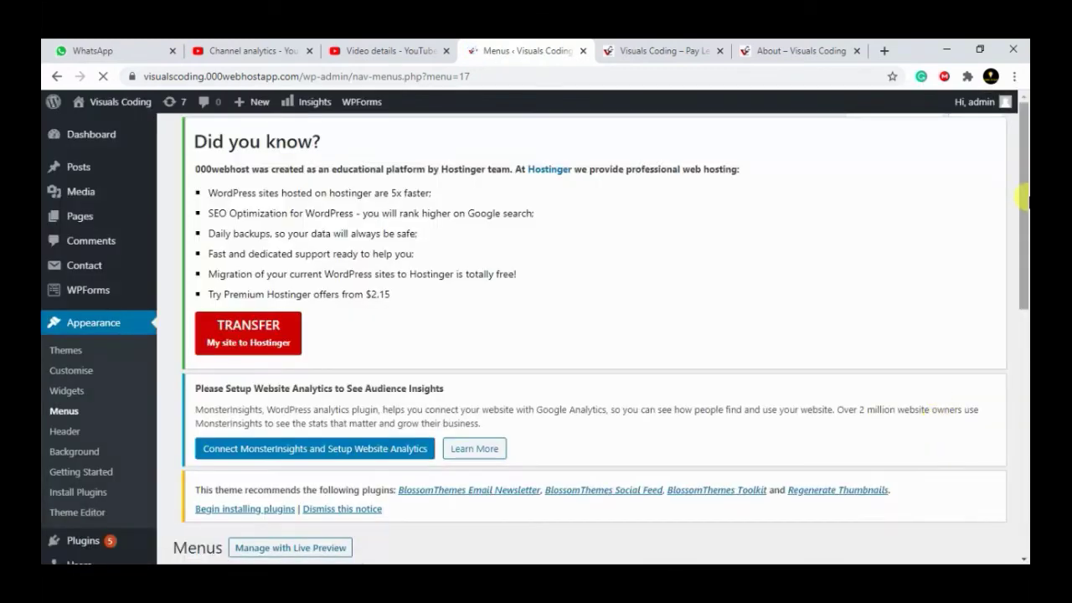
{"action": "left_click_drag", "start_coordinate": [1020, 198], "coordinate": [1021, 466]}
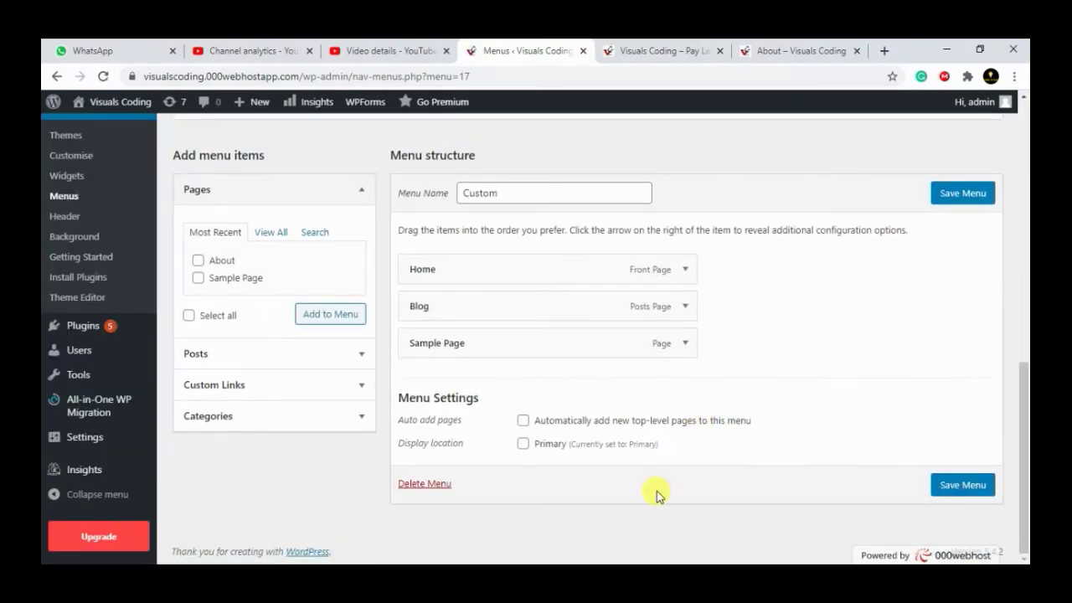
Assign the Custom menu to Primary with new top-level pages auto-added, and save
{"action": "left_click", "coordinate": [521, 445]}
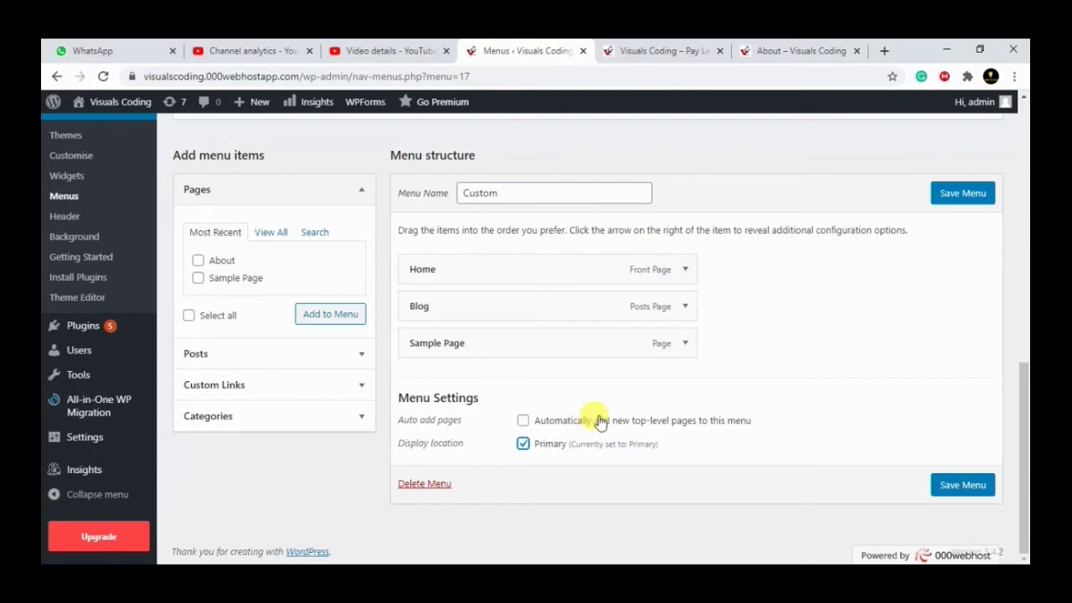
{"action": "left_click", "coordinate": [524, 421]}
{"action": "left_click", "coordinate": [972, 492]}
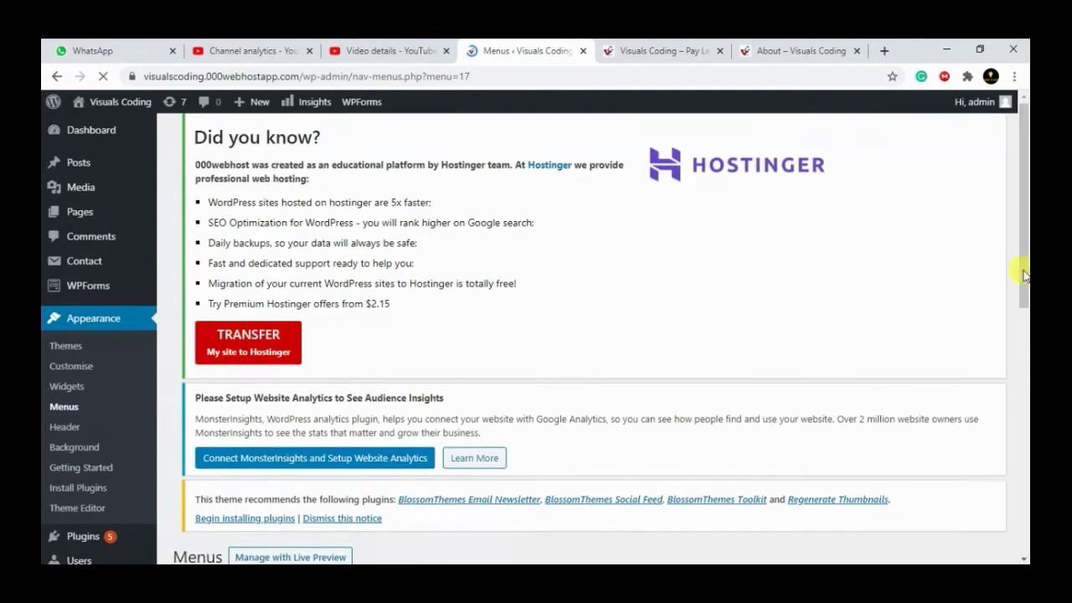
{"action": "left_click_drag", "start_coordinate": [1024, 268], "coordinate": [1024, 481]}
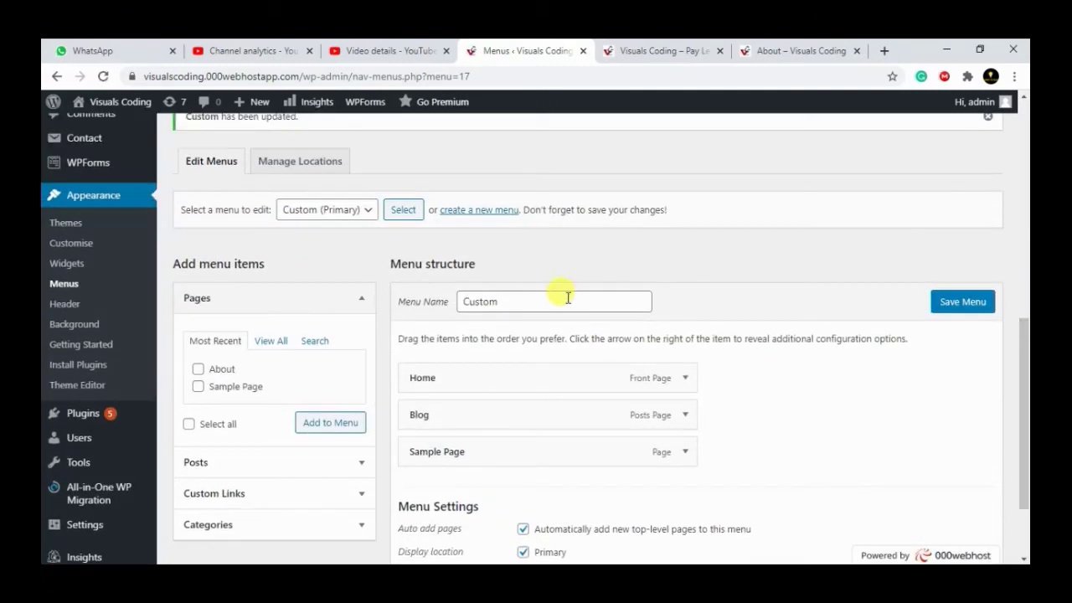
Check on Manage Locations that the Primary location uses the Custom menu
{"action": "left_click", "coordinate": [340, 211]}
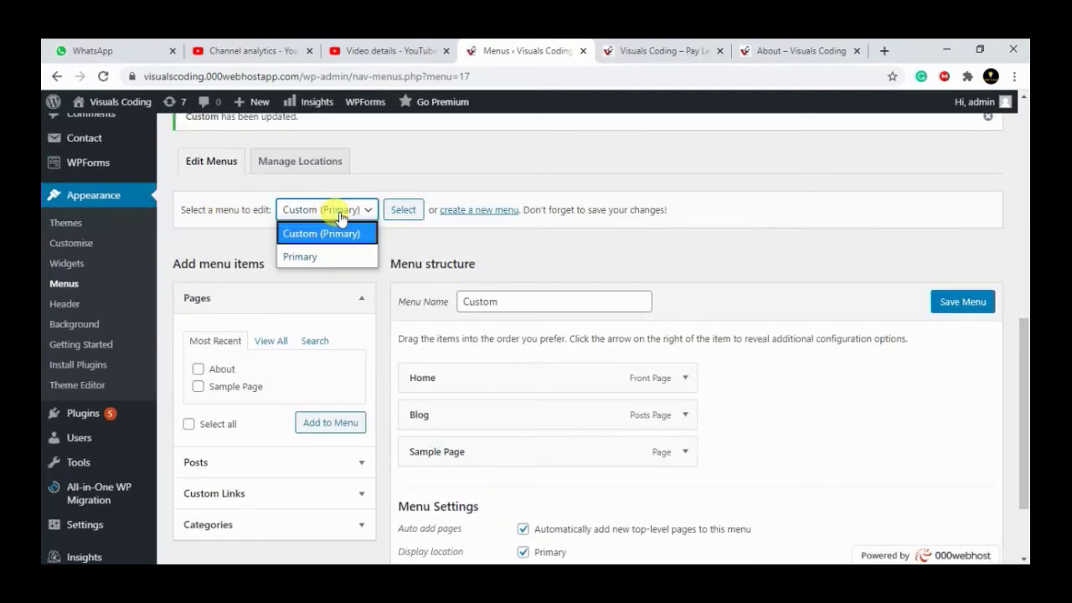
{"action": "left_click", "coordinate": [433, 239]}
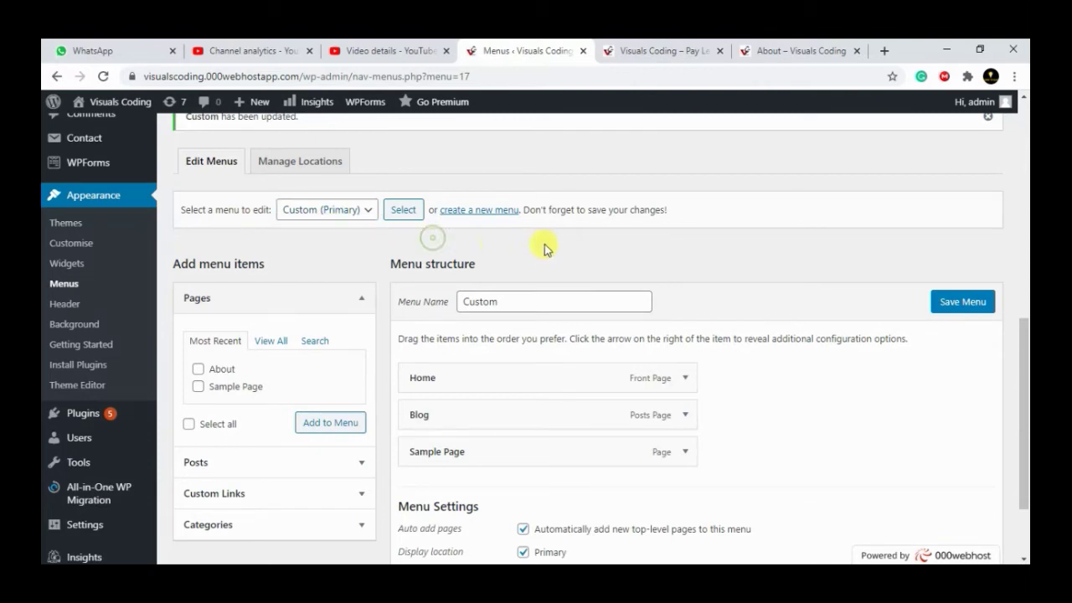
{"action": "scroll", "coordinate": [1017, 359], "scroll_direction": "up", "scroll_amount": 2}
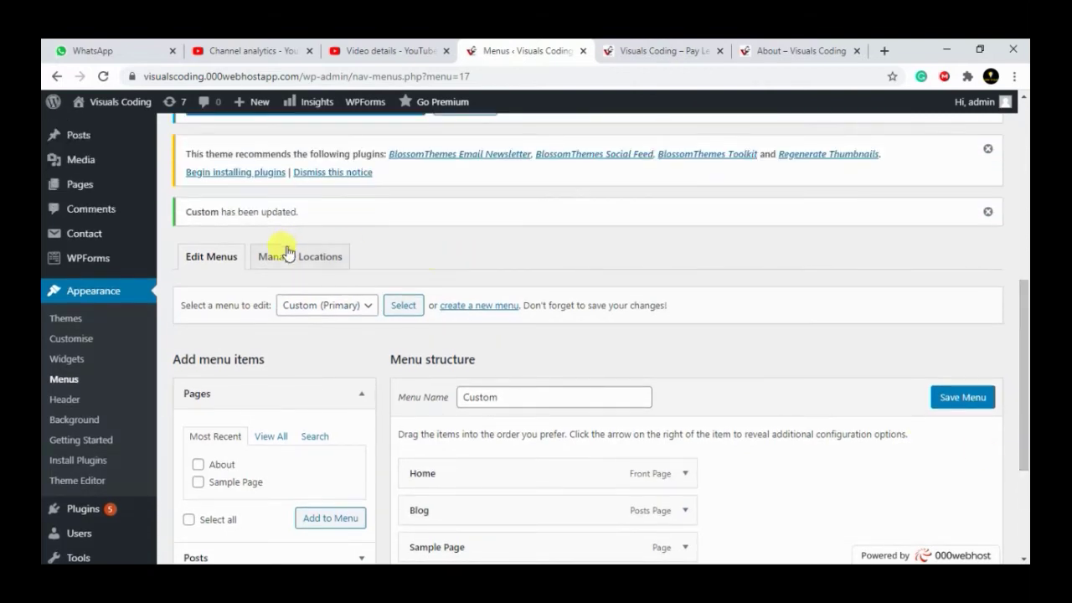
{"action": "left_click", "coordinate": [287, 253]}
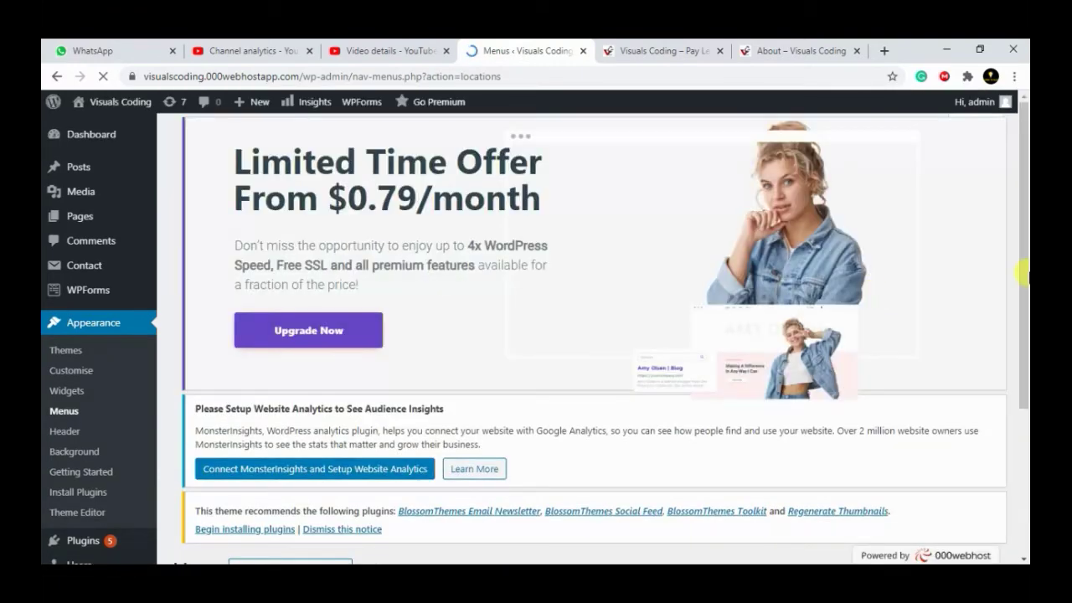
{"action": "left_click_drag", "start_coordinate": [1024, 262], "coordinate": [1024, 436]}
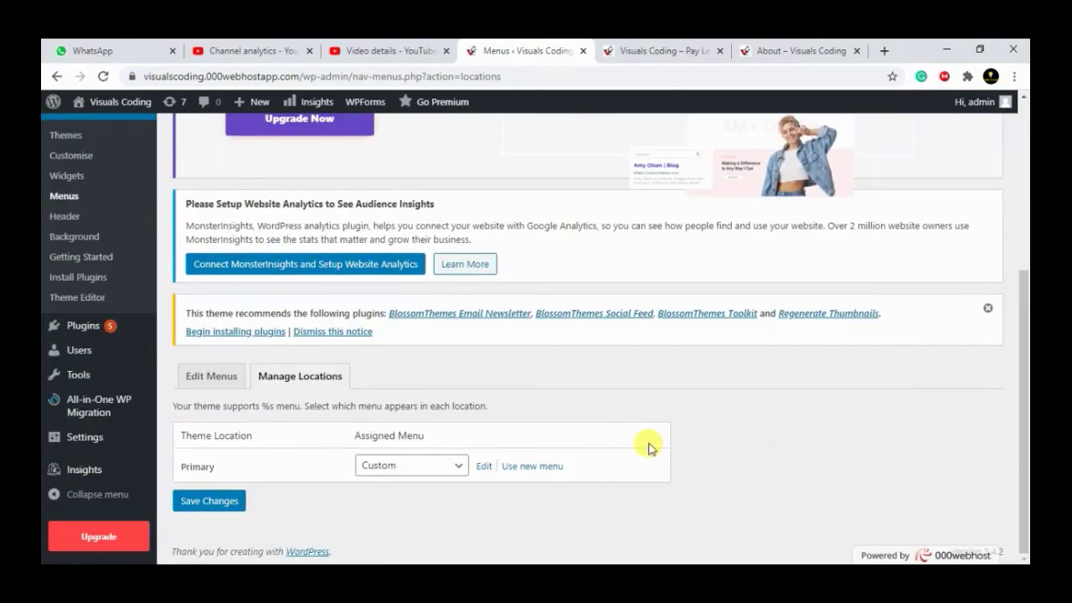
{"action": "left_click", "coordinate": [406, 466]}
{"action": "left_click", "coordinate": [405, 467]}
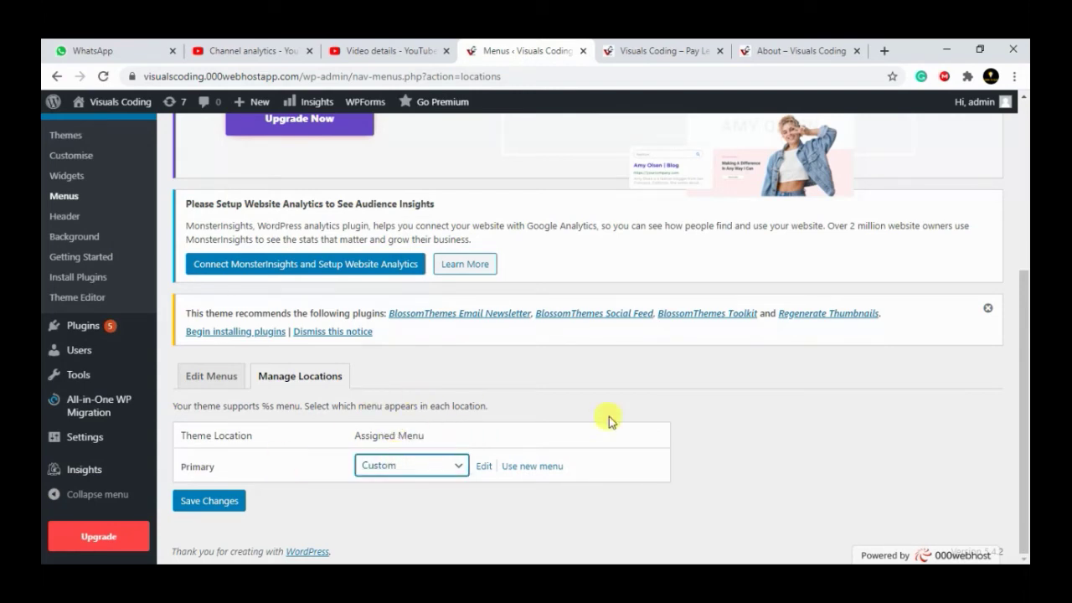
{"action": "left_click_drag", "start_coordinate": [1022, 431], "coordinate": [982, 260]}
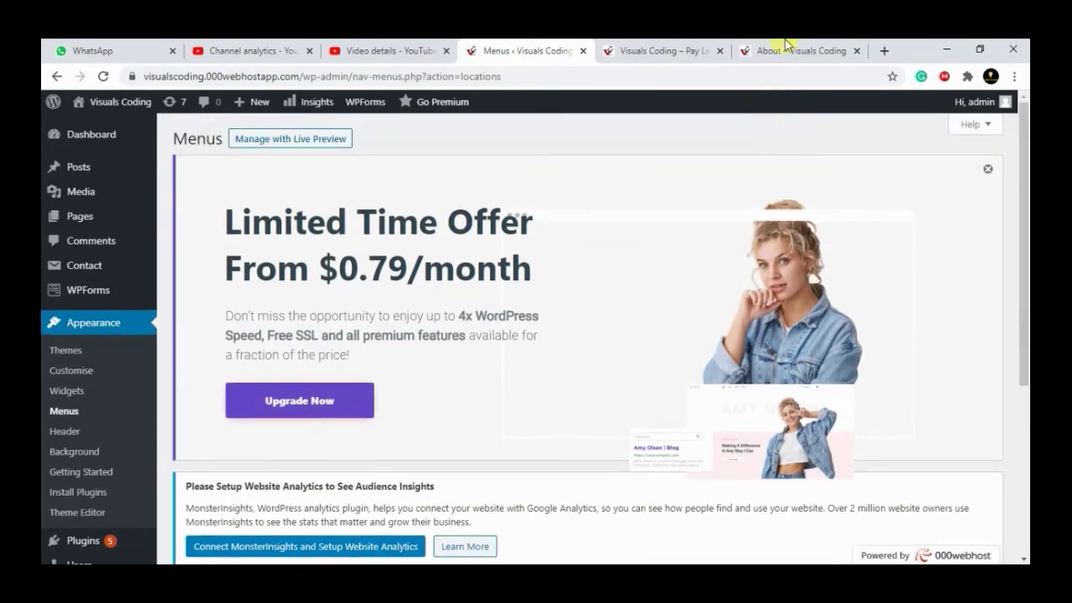
Close the About tab and reload the Visuals Coding home page to see Home, Blog, Sample Page
{"action": "left_click", "coordinate": [789, 46]}
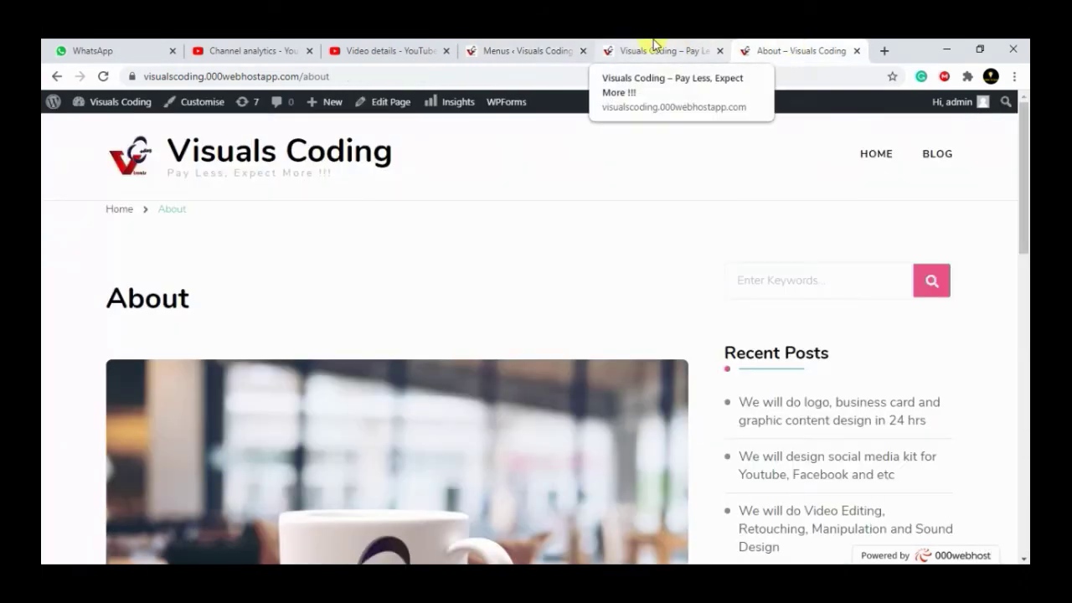
{"action": "left_click", "coordinate": [679, 48]}
{"action": "left_click", "coordinate": [787, 48]}
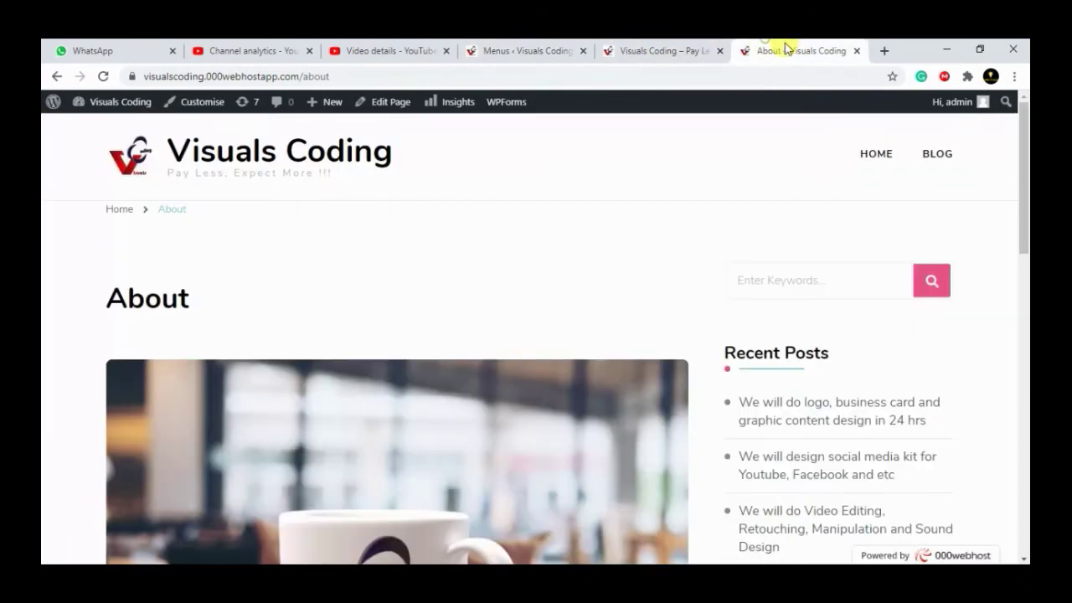
{"action": "left_click", "coordinate": [857, 52]}
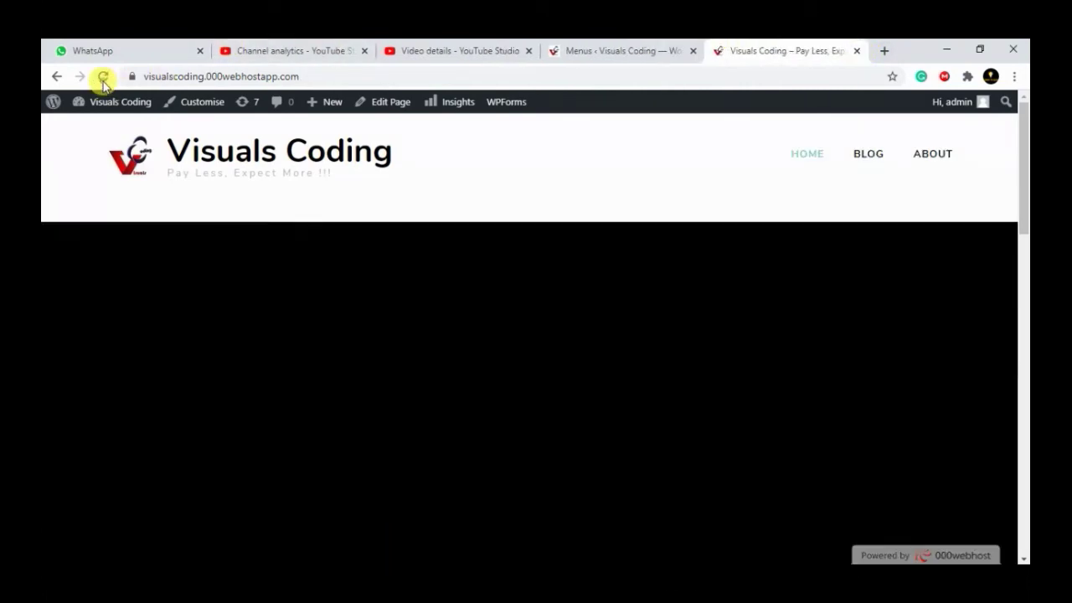
{"action": "left_click", "coordinate": [103, 78]}
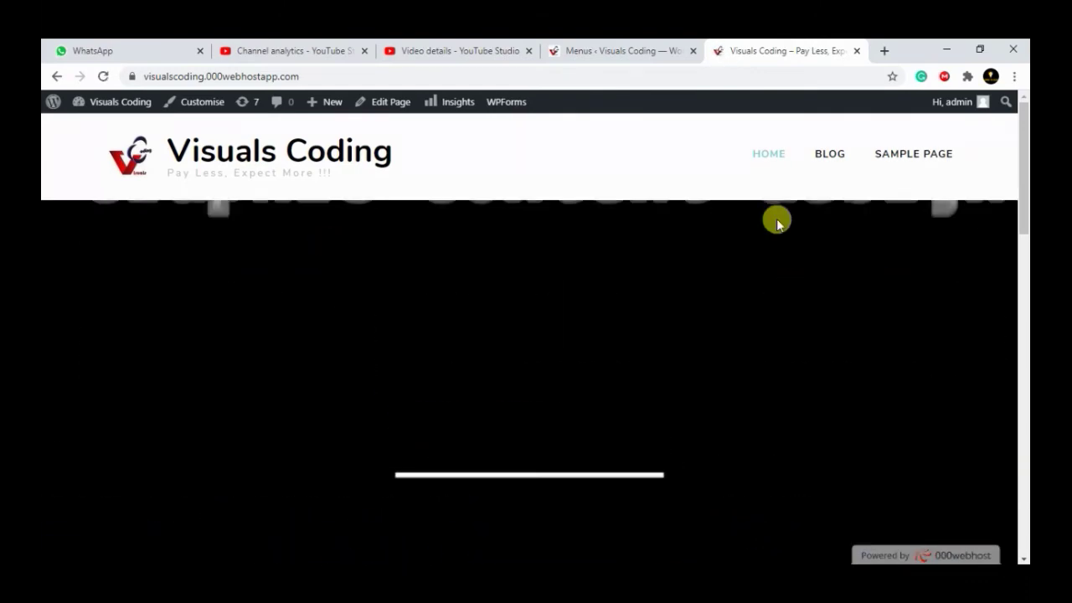
Remove the Sample Page item from the Custom menu
{"action": "left_click", "coordinate": [643, 55]}
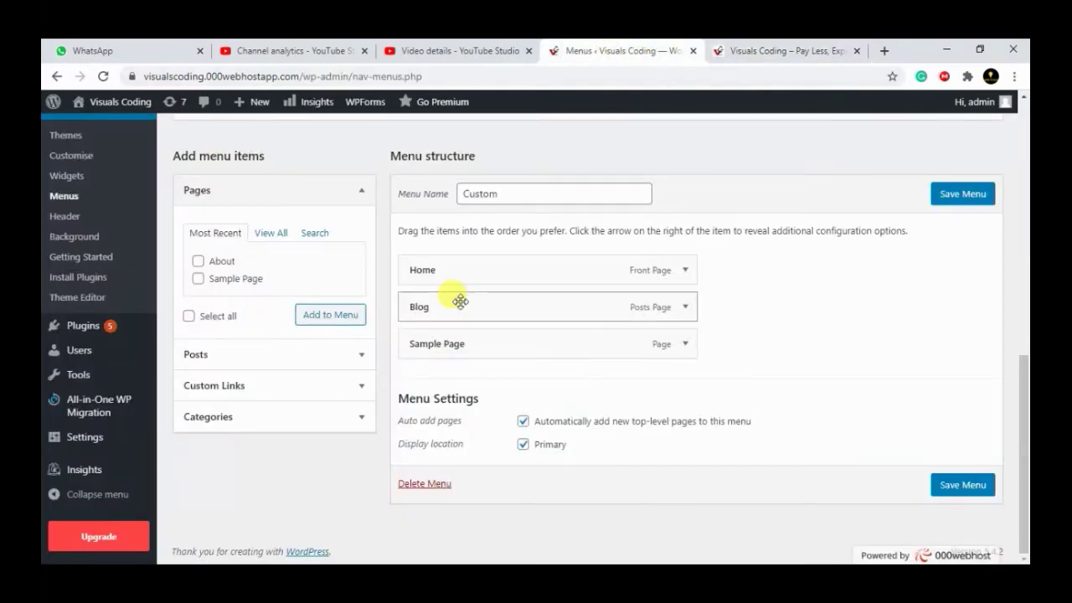
{"action": "left_click", "coordinate": [687, 344]}
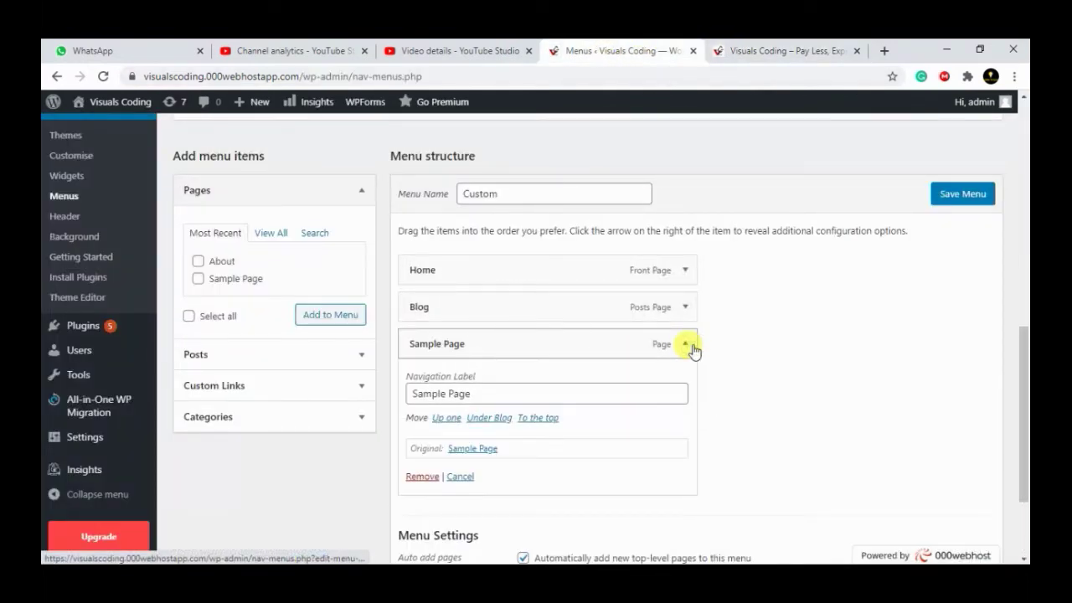
{"action": "left_click", "coordinate": [422, 475]}
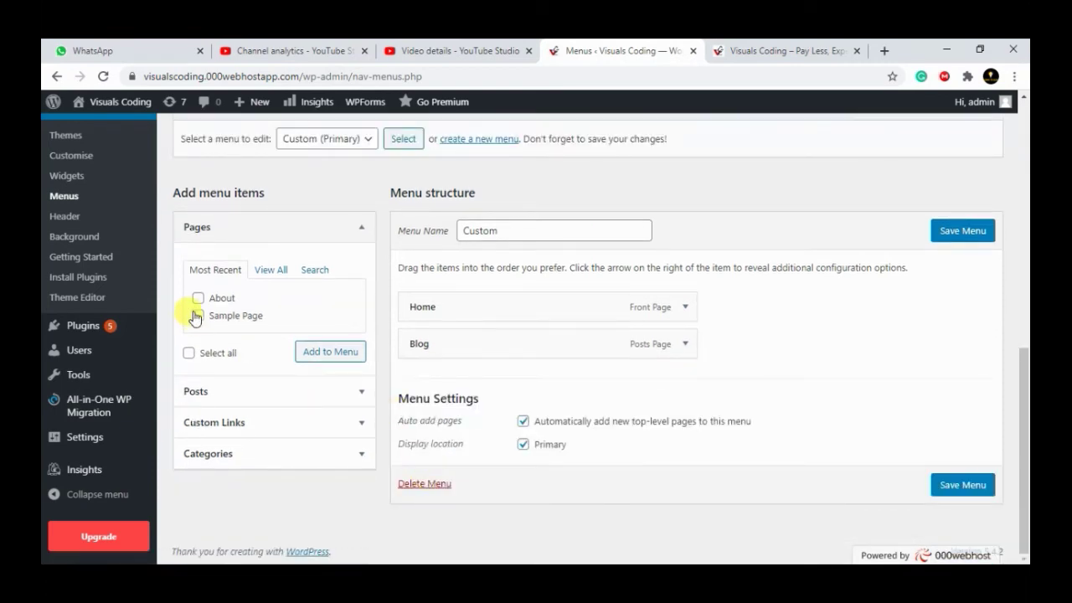
Add the About page to the Custom menu after Home and Blog and save it
{"action": "left_click", "coordinate": [198, 299]}
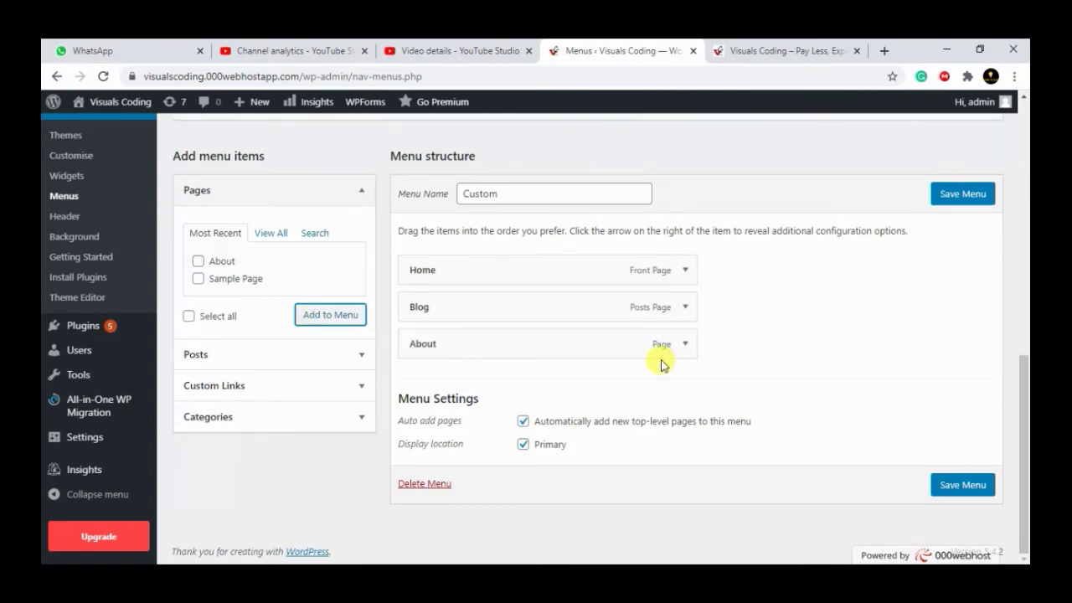
{"action": "left_click", "coordinate": [933, 189]}
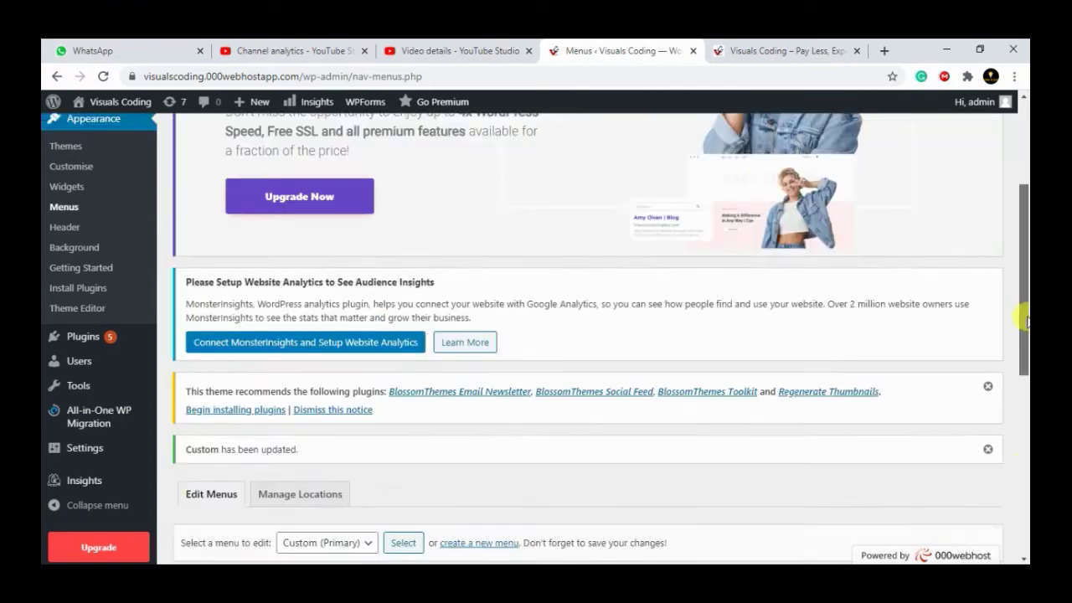
{"action": "left_click_drag", "start_coordinate": [1023, 251], "coordinate": [1026, 522]}
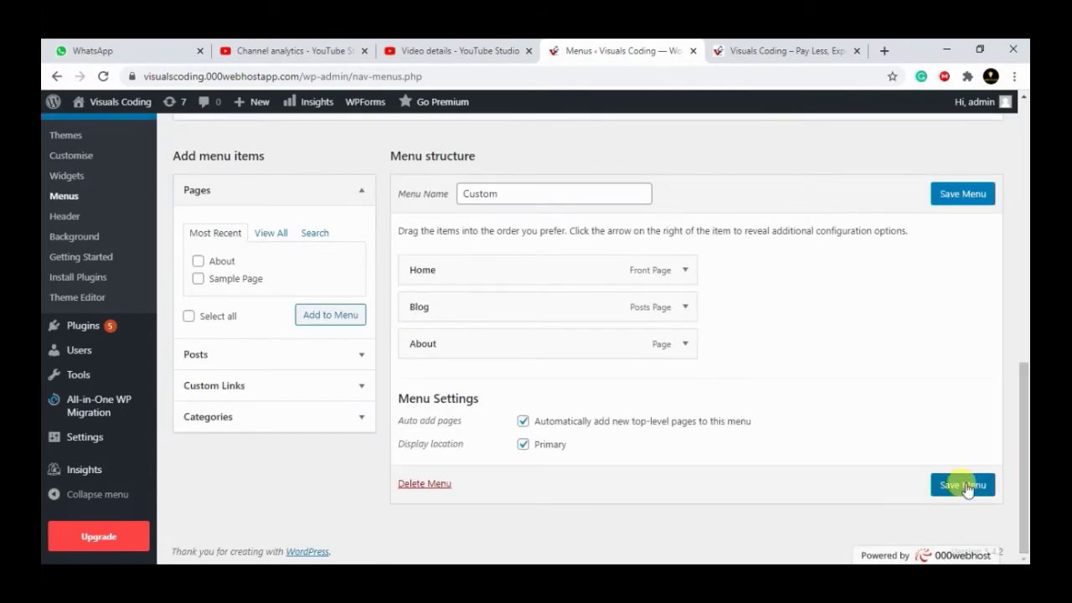
{"action": "left_click", "coordinate": [963, 484]}
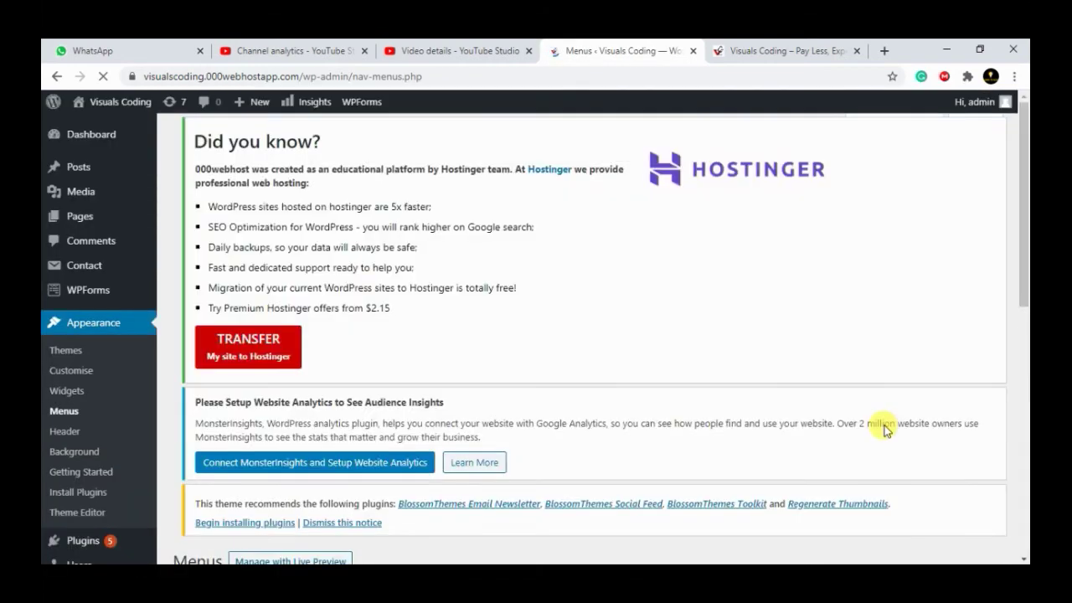
Reload the Visuals Coding live site and test its Blog and About menu links
{"action": "left_click", "coordinate": [775, 50]}
{"action": "left_click", "coordinate": [103, 76]}
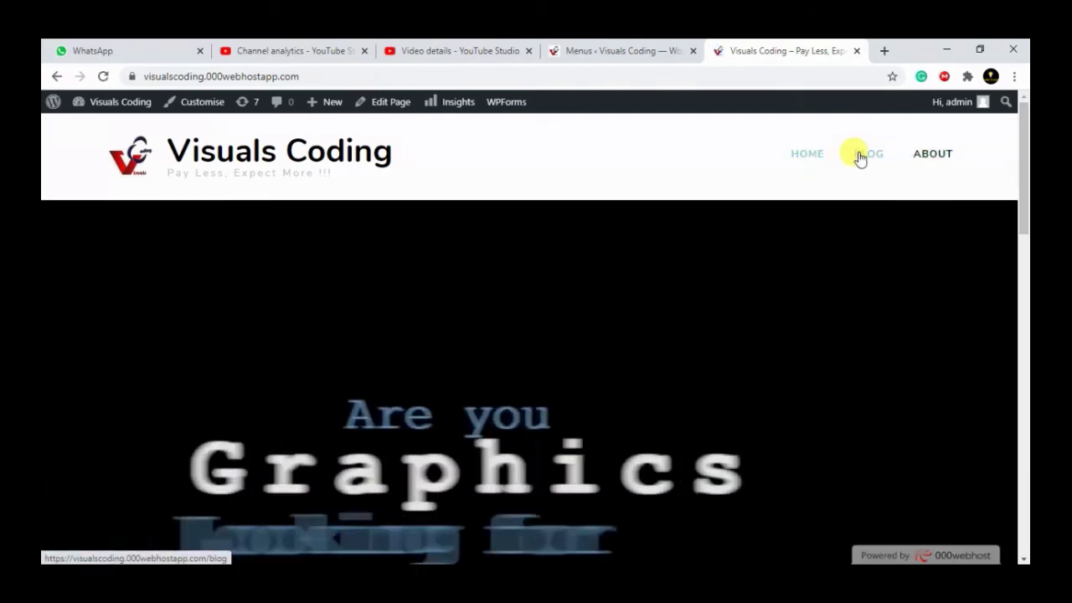
{"action": "left_click", "coordinate": [857, 158]}
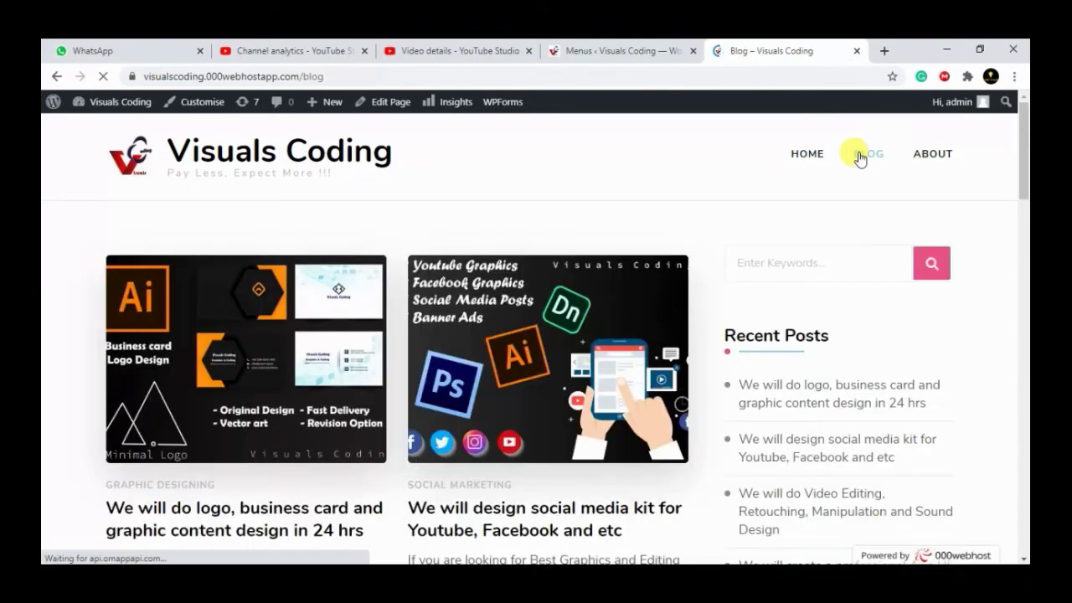
{"action": "mouse_move", "coordinate": [1023, 159]}
{"action": "left_mouse_down"}
{"action": "mouse_move", "coordinate": [1024, 339]}
{"action": "mouse_move", "coordinate": [1022, 146]}
{"action": "left_mouse_up"}
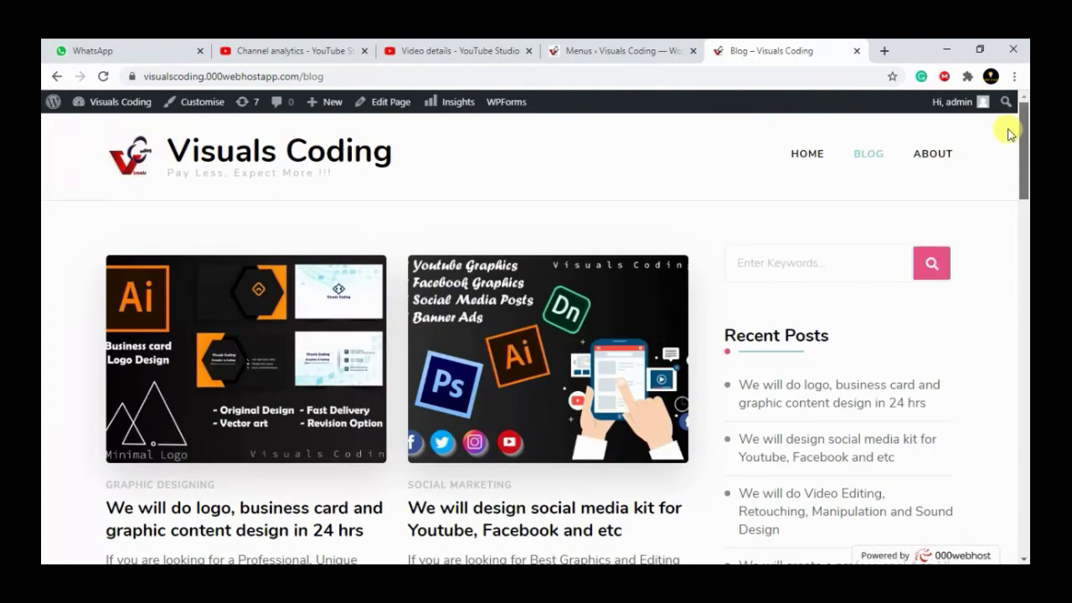
{"action": "left_click", "coordinate": [932, 157]}
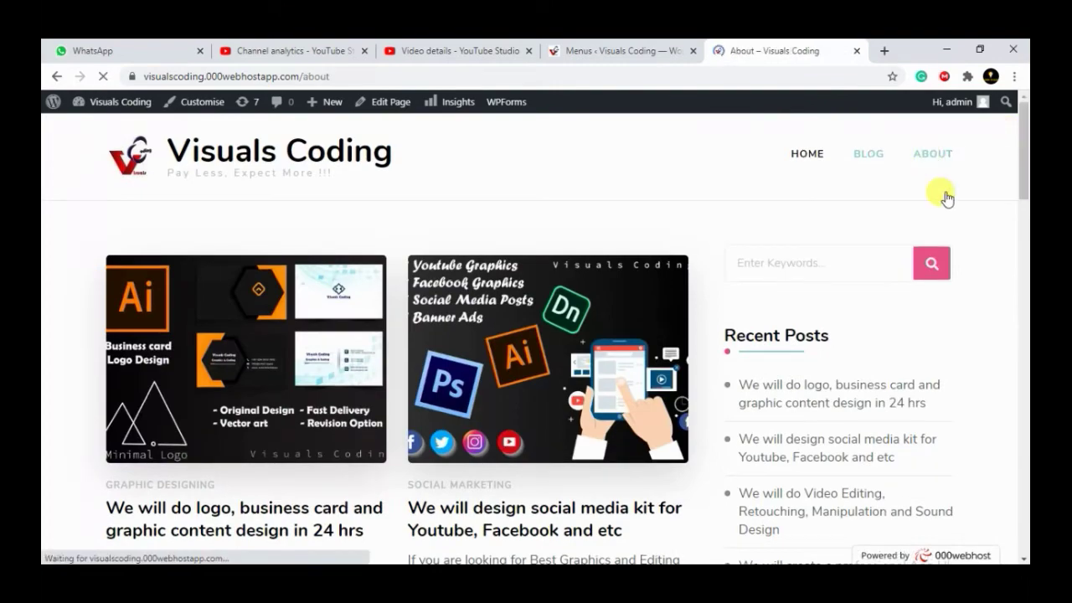
Review the PDF brief and highlight the 'Install a theme' learning outcome
{"action": "mouse_move", "coordinate": [1023, 193]}
{"action": "left_mouse_down"}
{"action": "mouse_move", "coordinate": [1023, 335]}
{"action": "mouse_move", "coordinate": [1015, 310]}
{"action": "left_mouse_up"}
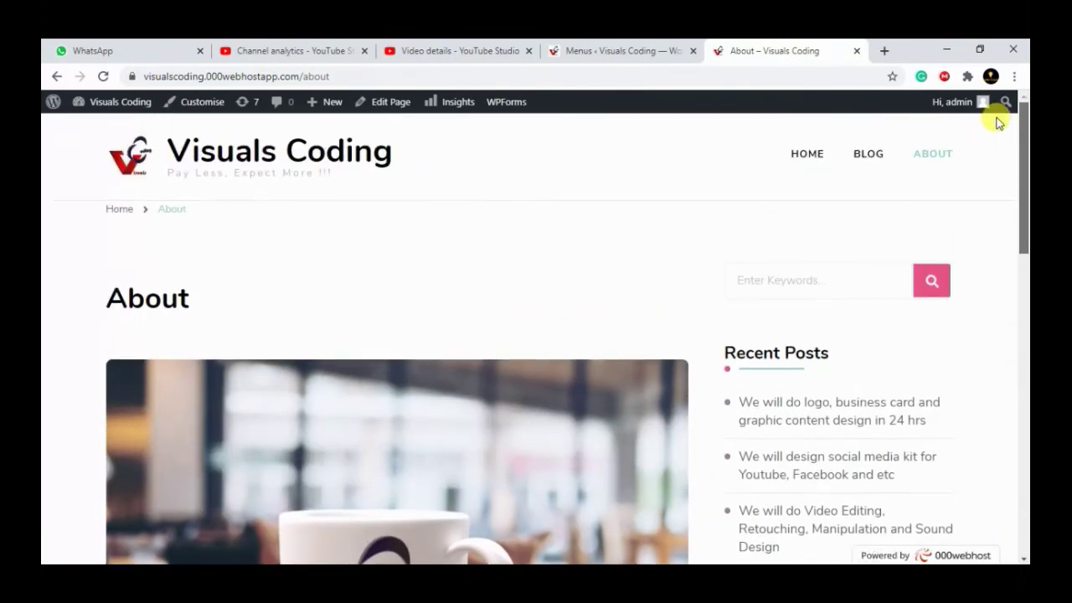
{"action": "left_click_drag", "start_coordinate": [1015, 310], "coordinate": [997, 115]}
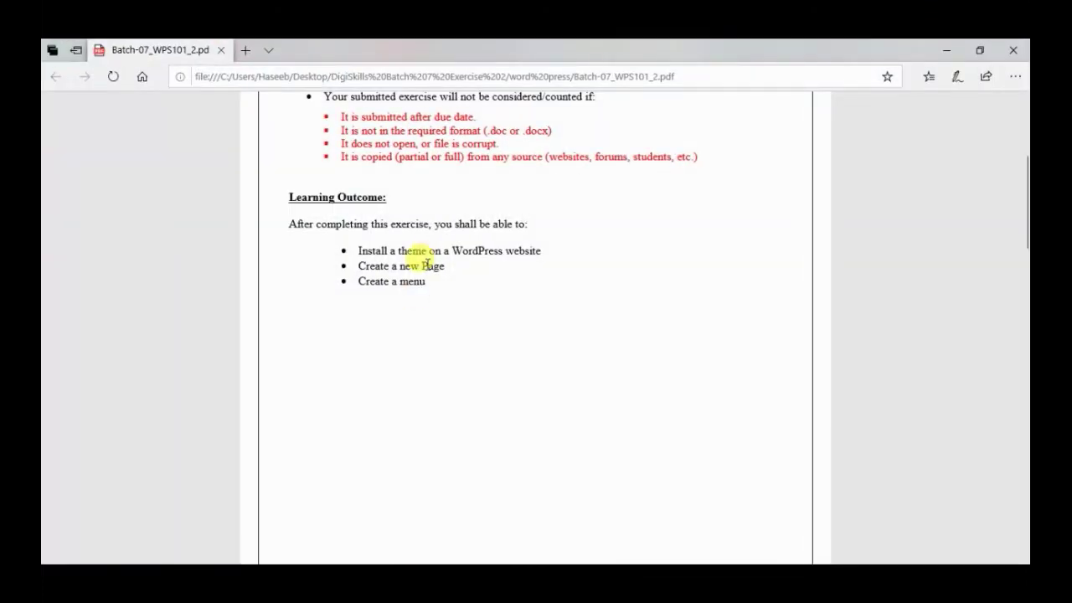
{"action": "left_click_drag", "start_coordinate": [357, 250], "coordinate": [549, 249]}
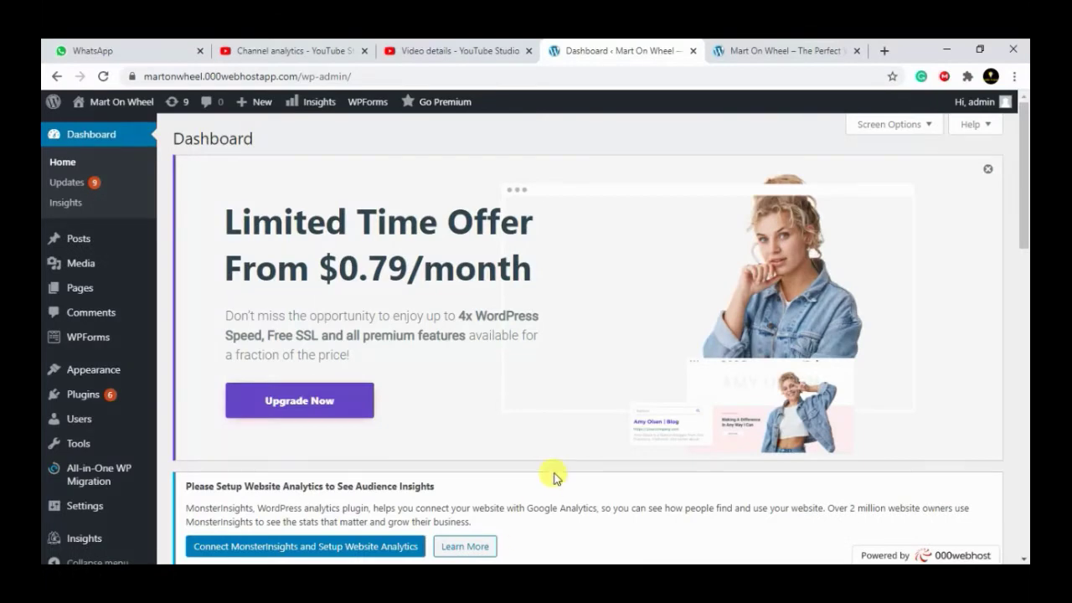
Go from the Mart On Wheel live site to its dashboard and open Appearance > Themes
{"action": "left_click", "coordinate": [751, 49]}
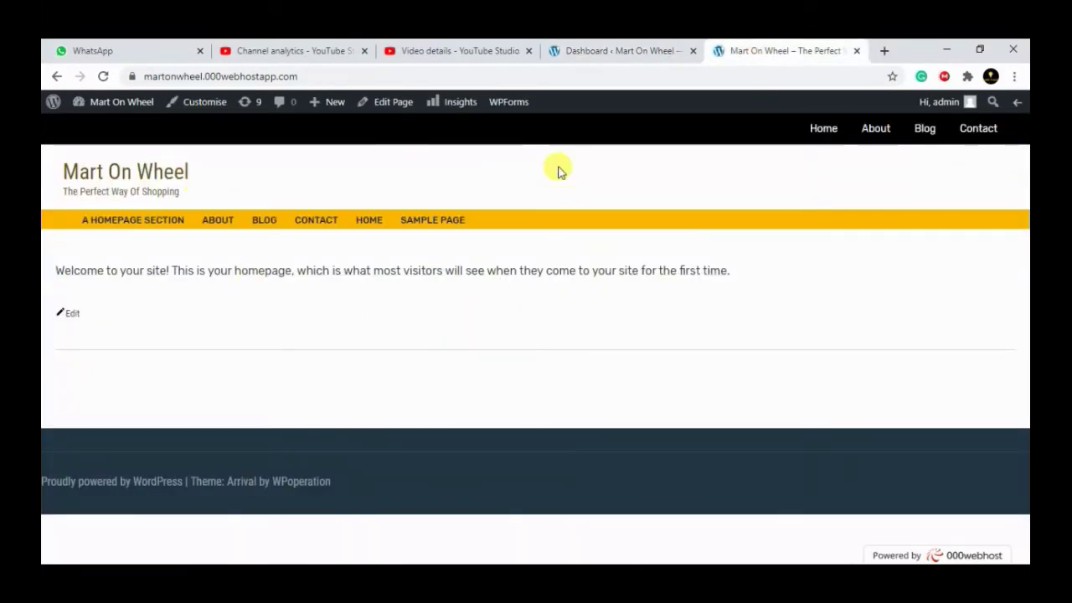
{"action": "left_click", "coordinate": [601, 49]}
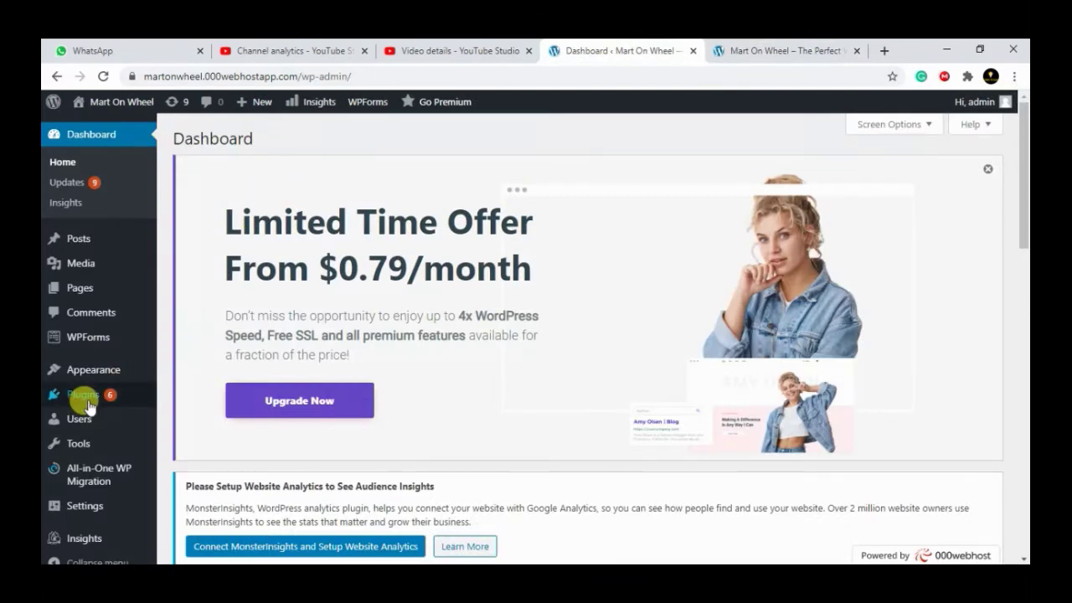
{"action": "mouse_move", "coordinate": [79, 441]}
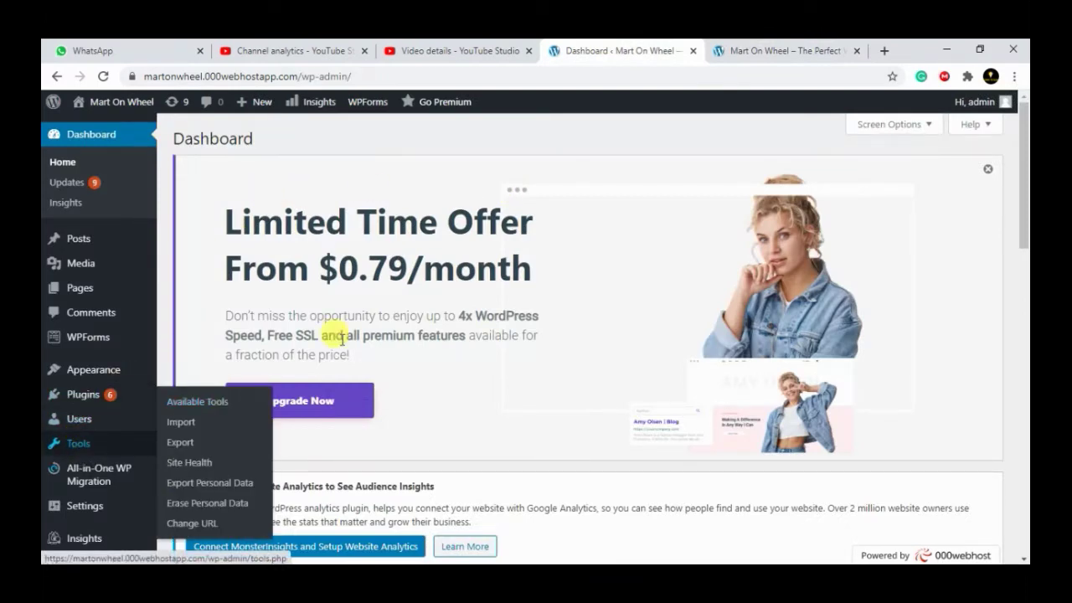
{"action": "mouse_move", "coordinate": [1023, 188]}
{"action": "left_mouse_down"}
{"action": "mouse_move", "coordinate": [1025, 242]}
{"action": "mouse_move", "coordinate": [1019, 211]}
{"action": "left_mouse_up"}
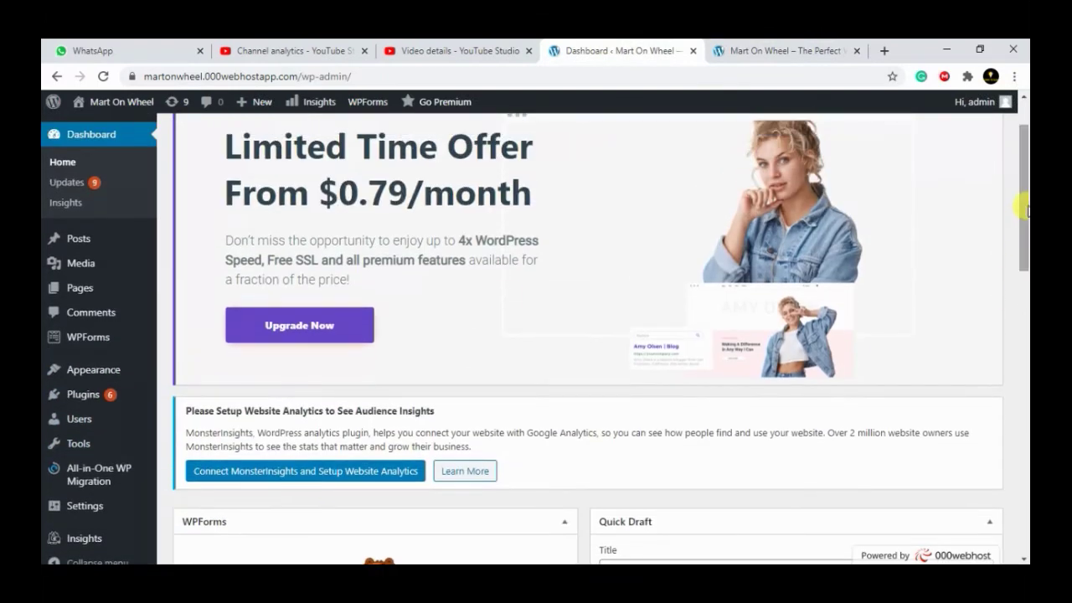
{"action": "mouse_move", "coordinate": [109, 369]}
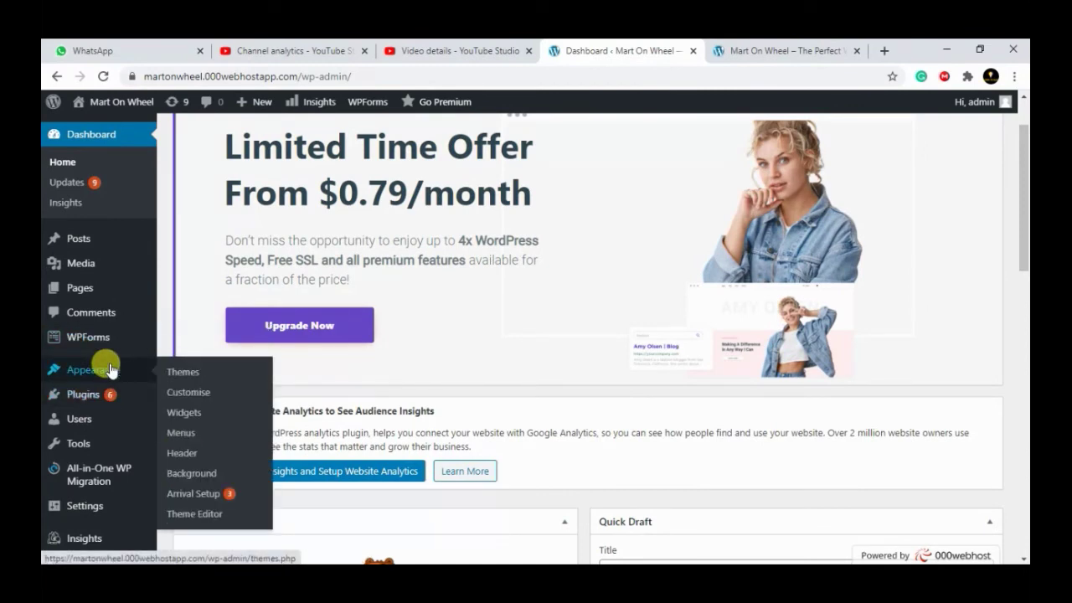
{"action": "left_click", "coordinate": [192, 373]}
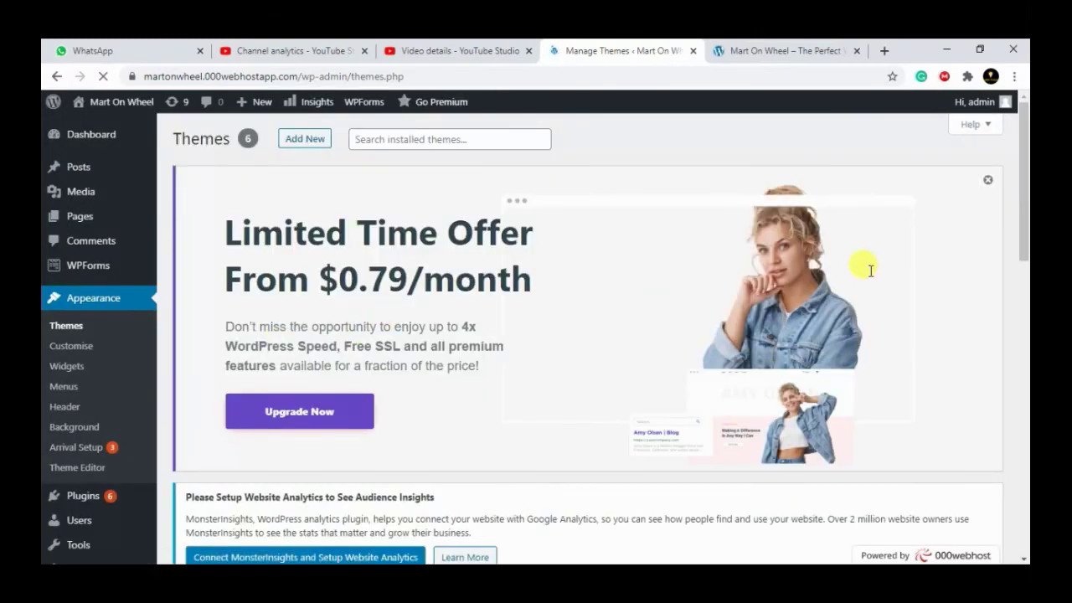
Activate Twenty Twenty as the Mart On Wheel theme, replacing Arrival Store
{"action": "scroll", "coordinate": [1019, 268], "scroll_direction": "down", "scroll_amount": 3}
{"action": "left_click_drag", "start_coordinate": [1018, 268], "coordinate": [1023, 362]}
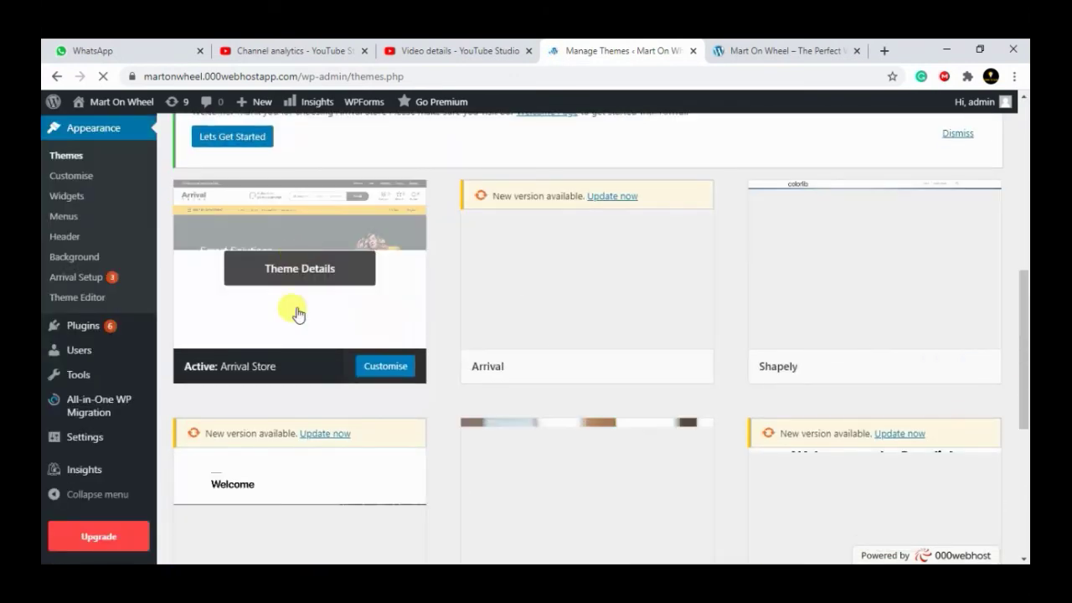
{"action": "left_click_drag", "start_coordinate": [1021, 329], "coordinate": [1021, 401]}
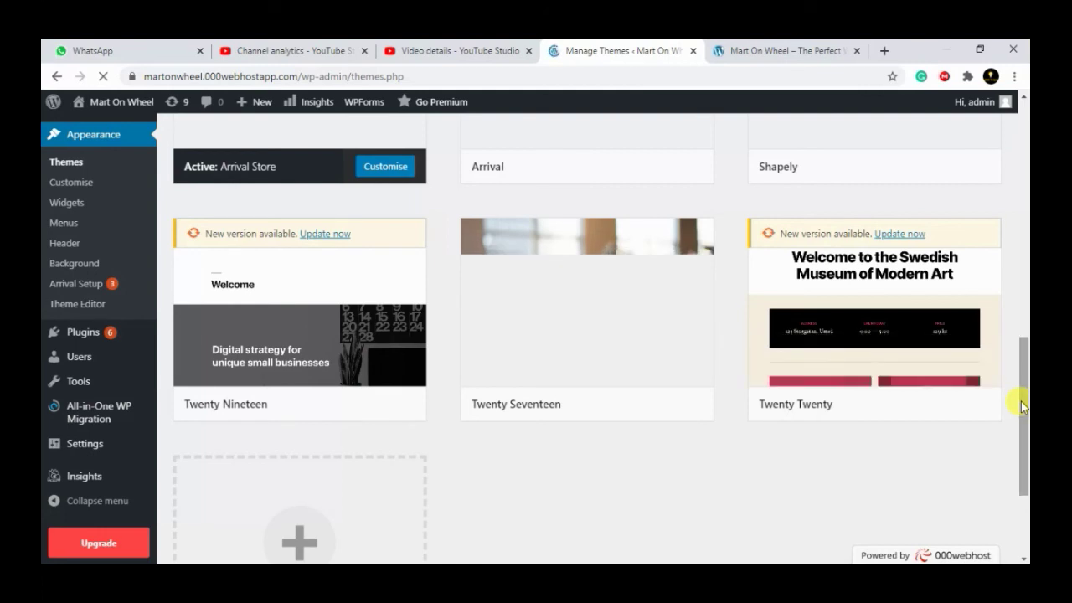
{"action": "mouse_move", "coordinate": [804, 307]}
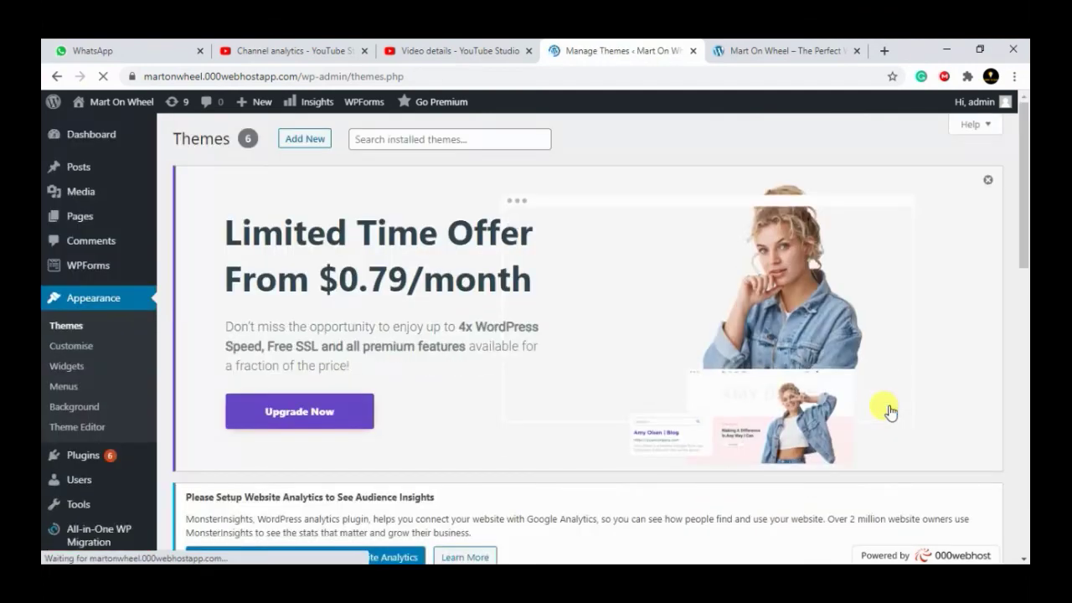
{"action": "left_click_drag", "start_coordinate": [1023, 191], "coordinate": [1025, 382]}
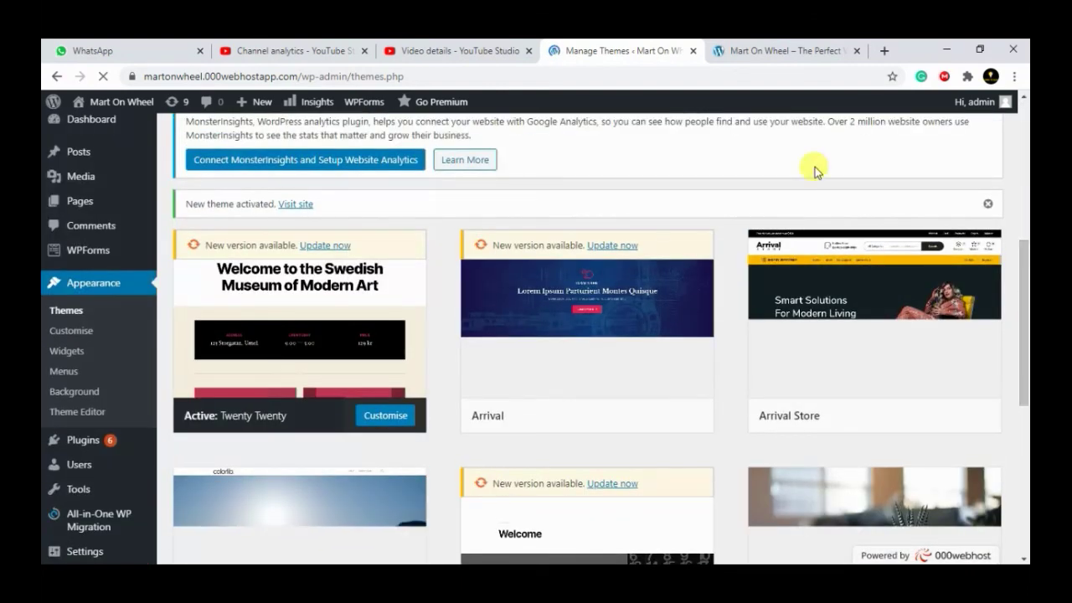
{"action": "left_click", "coordinate": [760, 50]}
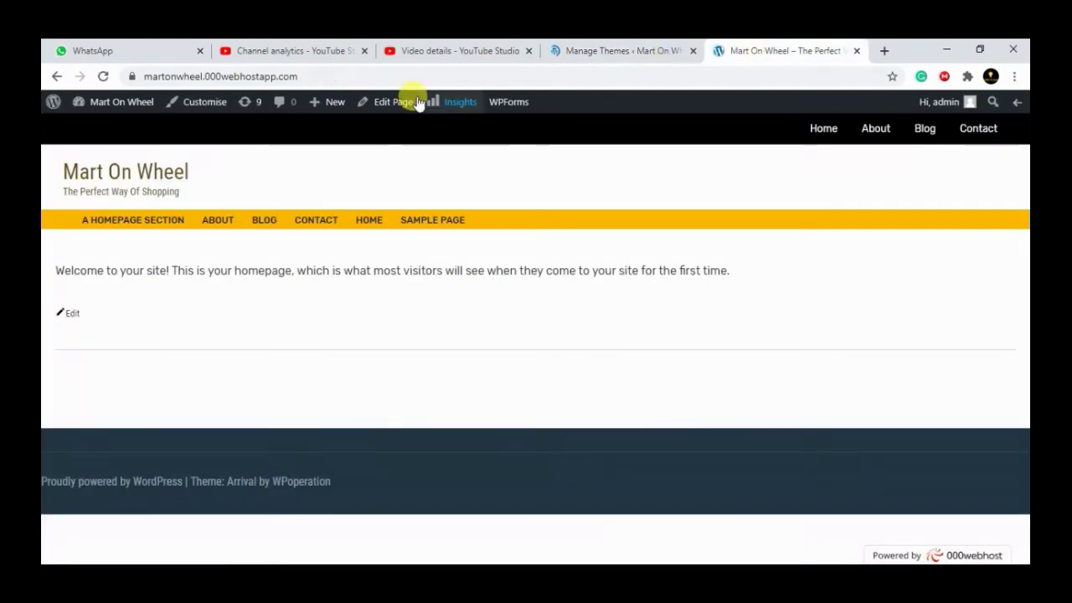
Reload the Mart On Wheel homepage and scroll through its new Twenty Twenty layout
{"action": "left_click", "coordinate": [102, 77]}
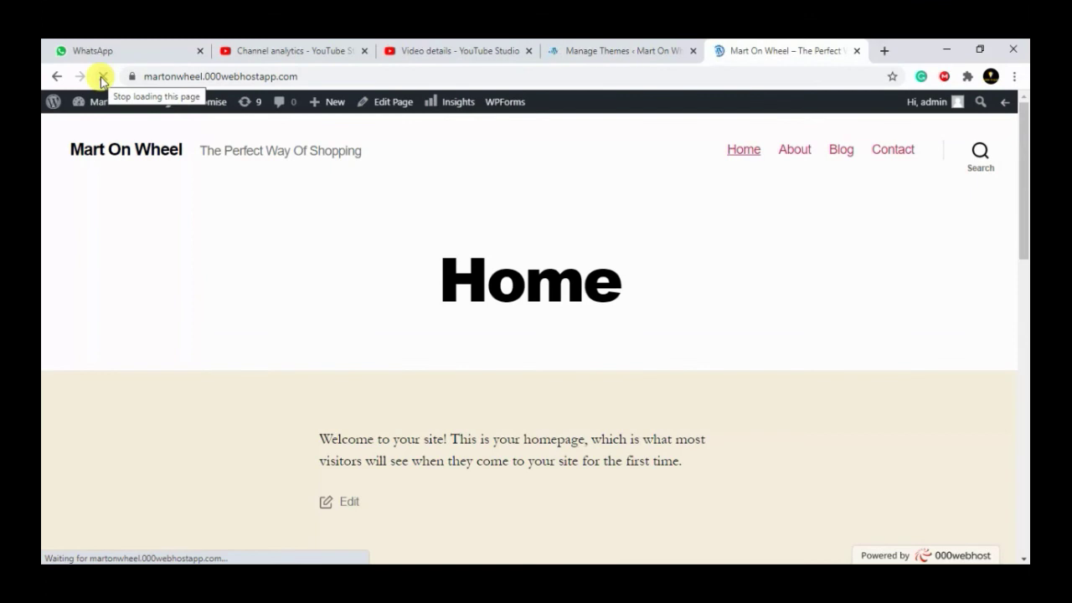
{"action": "mouse_move", "coordinate": [1023, 209]}
{"action": "left_mouse_down"}
{"action": "mouse_move", "coordinate": [1023, 457]}
{"action": "mouse_move", "coordinate": [1020, 337]}
{"action": "left_mouse_up"}
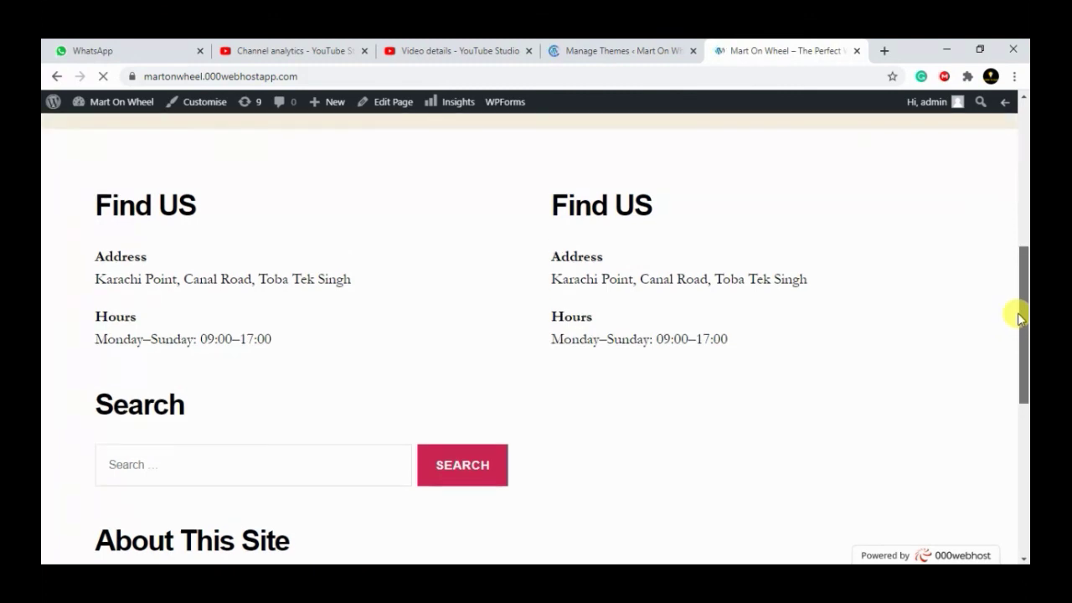
{"action": "left_click_drag", "start_coordinate": [1020, 337], "coordinate": [1002, 215]}
{"action": "scroll", "coordinate": [1001, 210], "scroll_direction": "up", "scroll_amount": 1}
{"action": "scroll", "coordinate": [997, 197], "scroll_direction": "up", "scroll_amount": 2}
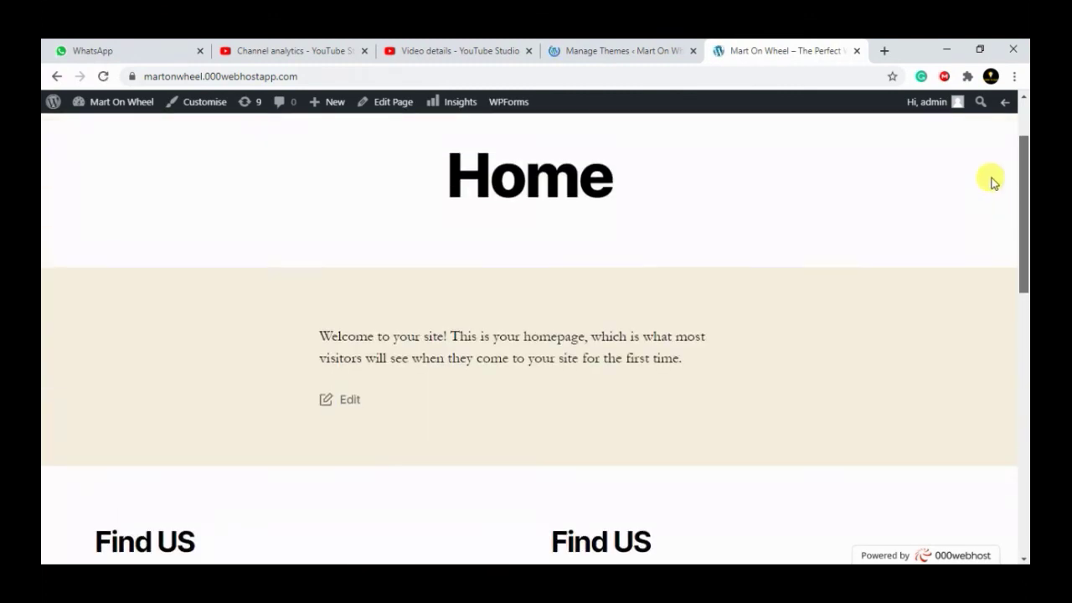